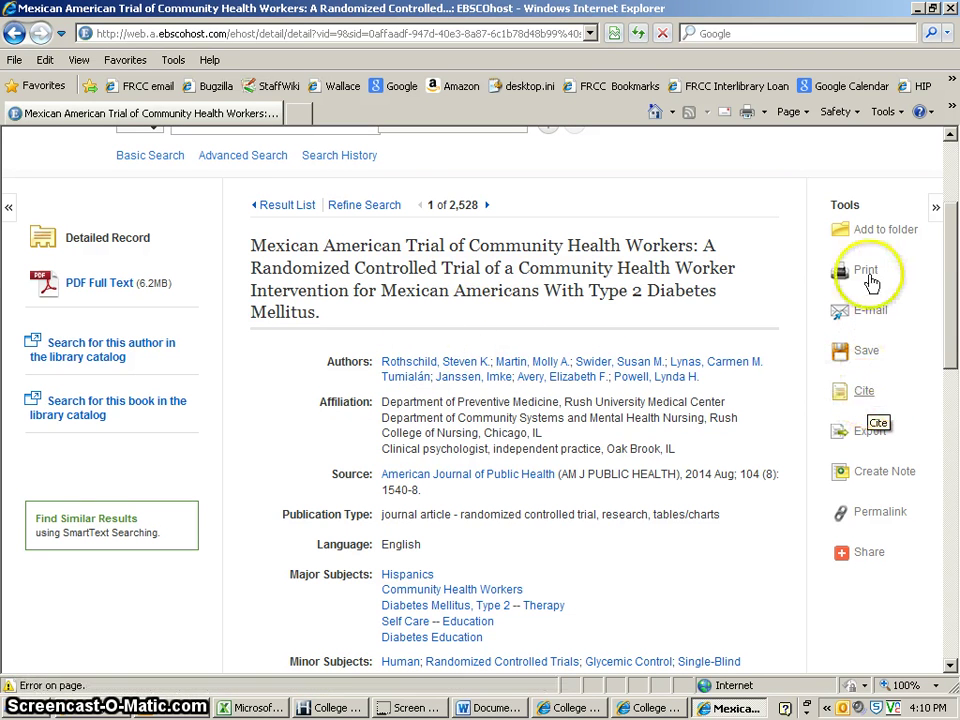
# Copy the article's APA reference from its citation formats and paste it below the References heading in the Word document.
pyautogui.click(864, 393)
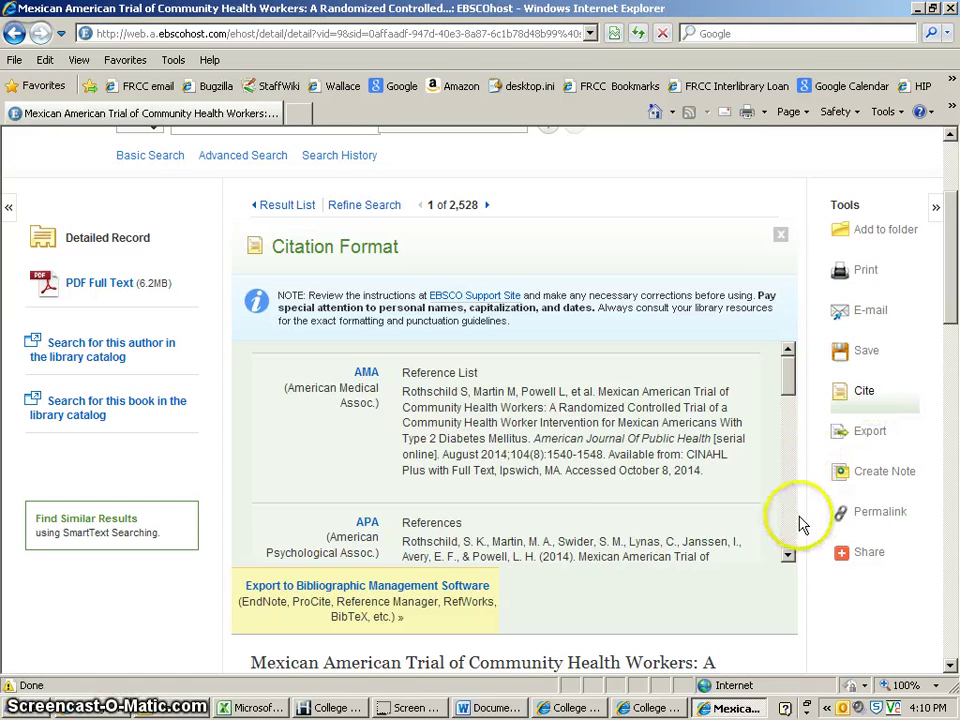
pyautogui.click(787, 557)
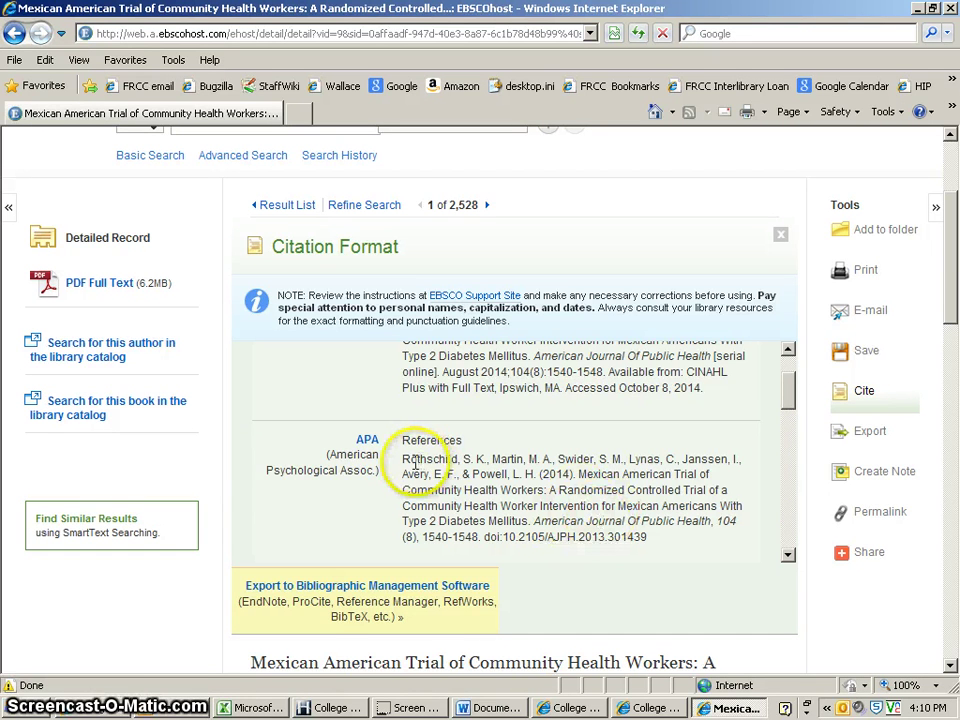
pyautogui.moveTo(789, 400)
pyautogui.mouseDown()
pyautogui.moveTo(786, 388)
pyautogui.moveTo(784, 524)
pyautogui.moveTo(791, 406)
pyautogui.mouseUp()
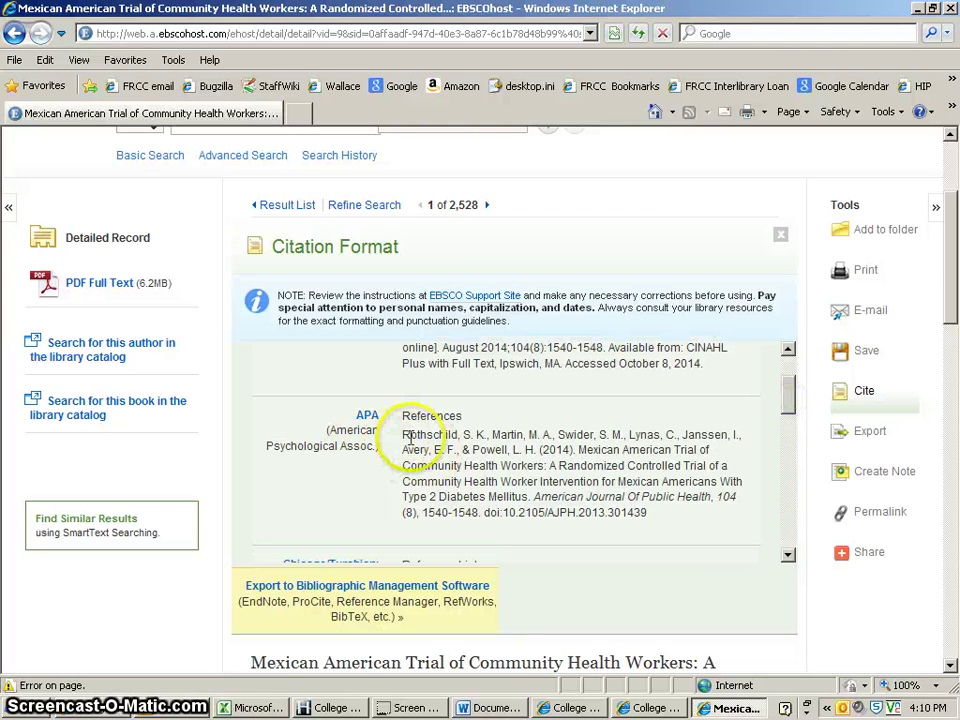
pyautogui.moveTo(405, 437); pyautogui.dragTo(653, 520)
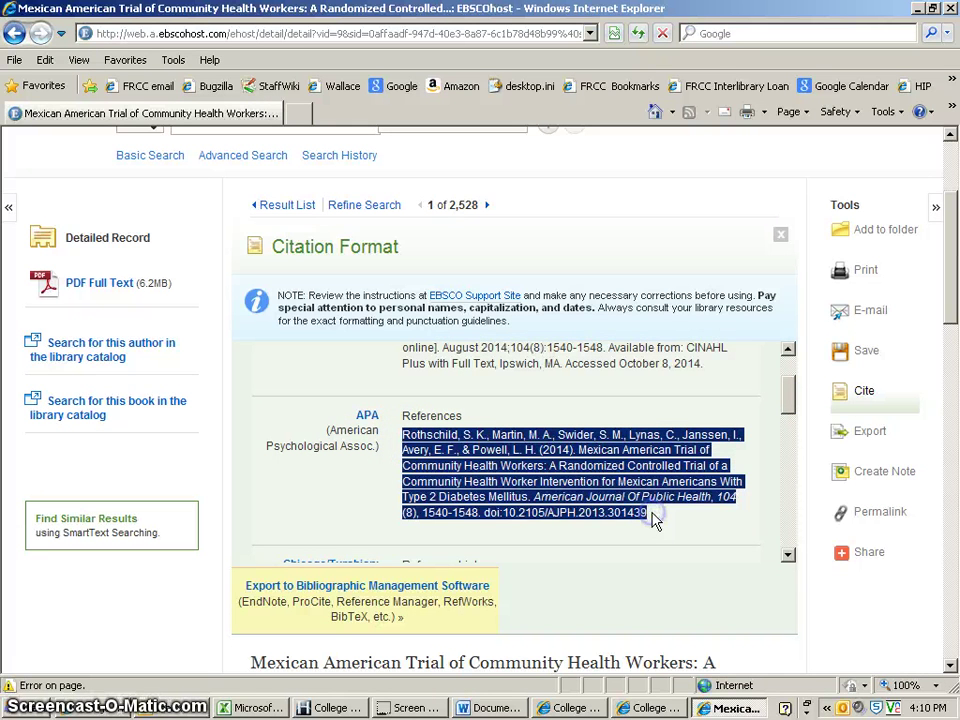
pyautogui.click(493, 707)
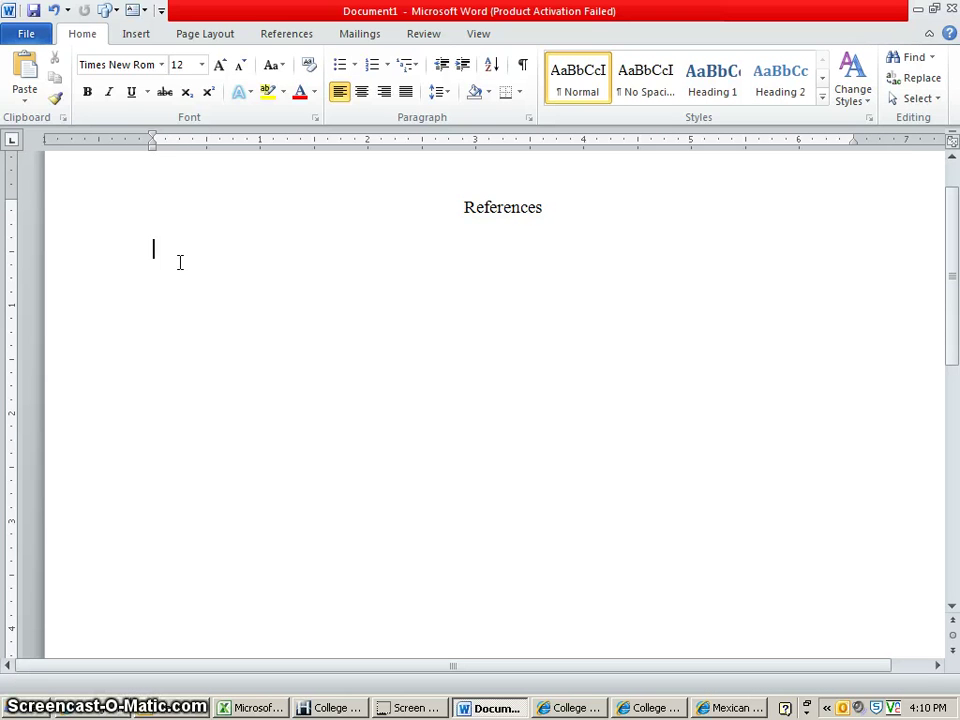
pyautogui.write('Rothschild, S. K., Martin, M. A., Swider, S. M., Lynas, C., Janssen, I., Avery, E. F., & Powell, L. H. (2014). Mexican American Trial of Community Health Workers: A Randomized Controlled Trial of a Community Health Worker Intervention for Mexican Americans With Type 2 Diabetes Mellitus. American Journal Of Public Health, 104(8), 1540-1548. doi:10.2105/AJPH.2013.301439')
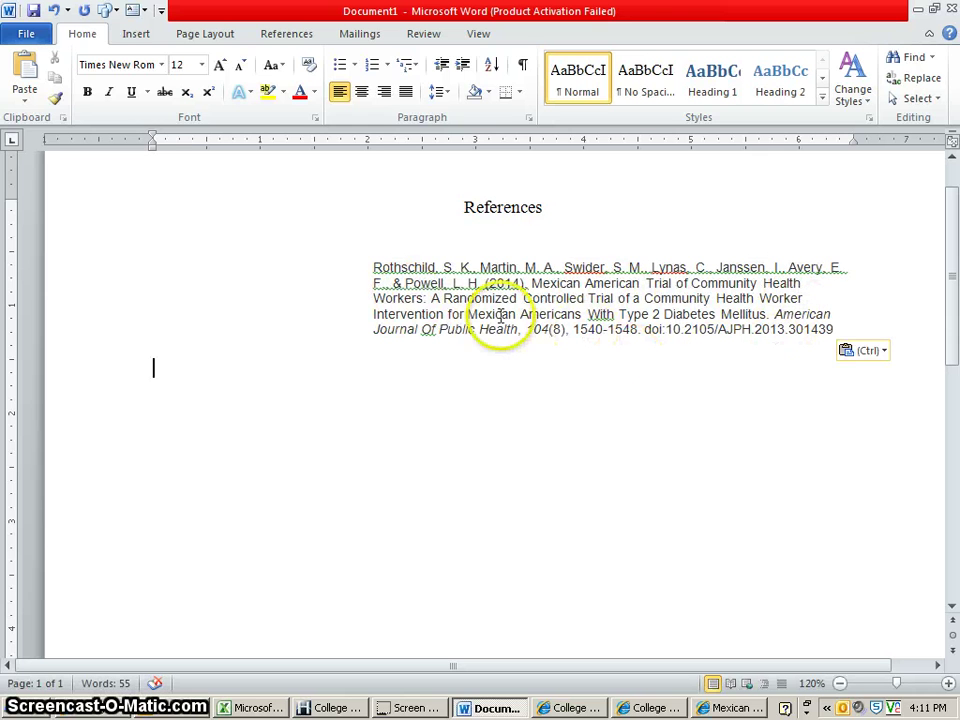
# Format the whole pasted citation in Times New Roman, size 12.
pyautogui.moveTo(371, 267); pyautogui.dragTo(829, 329)
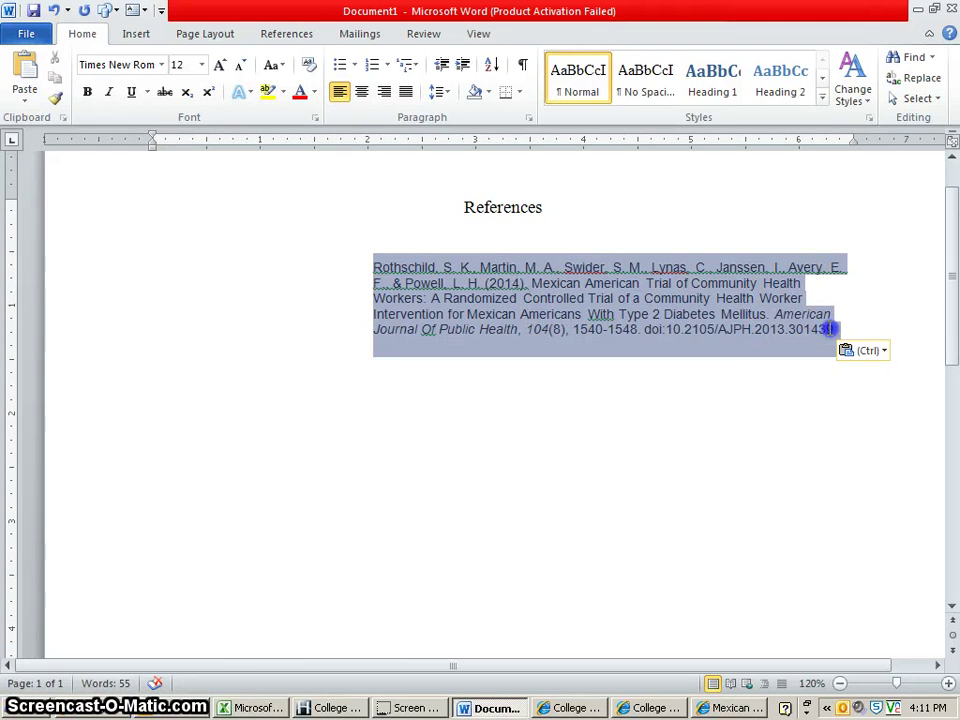
pyautogui.click(161, 66)
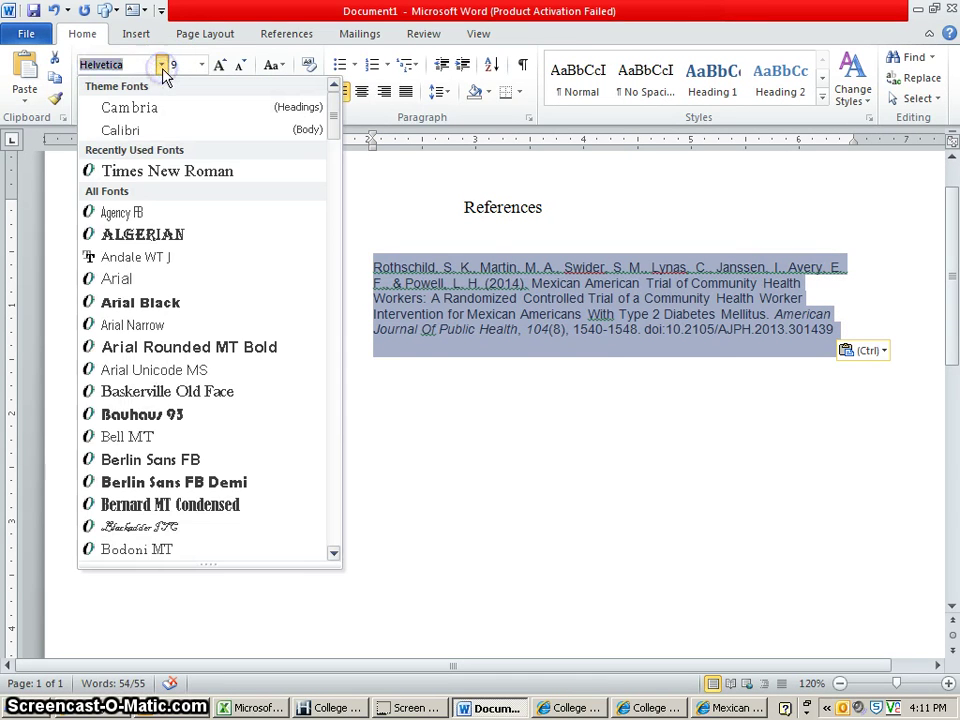
pyautogui.click(148, 168)
pyautogui.click(202, 66)
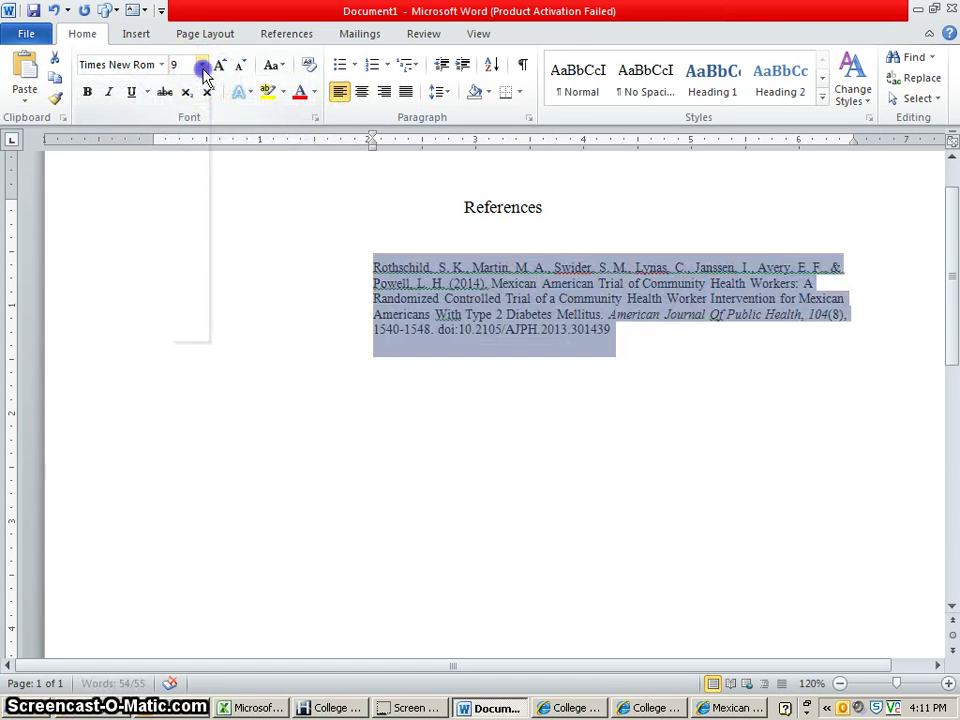
pyautogui.click(180, 150)
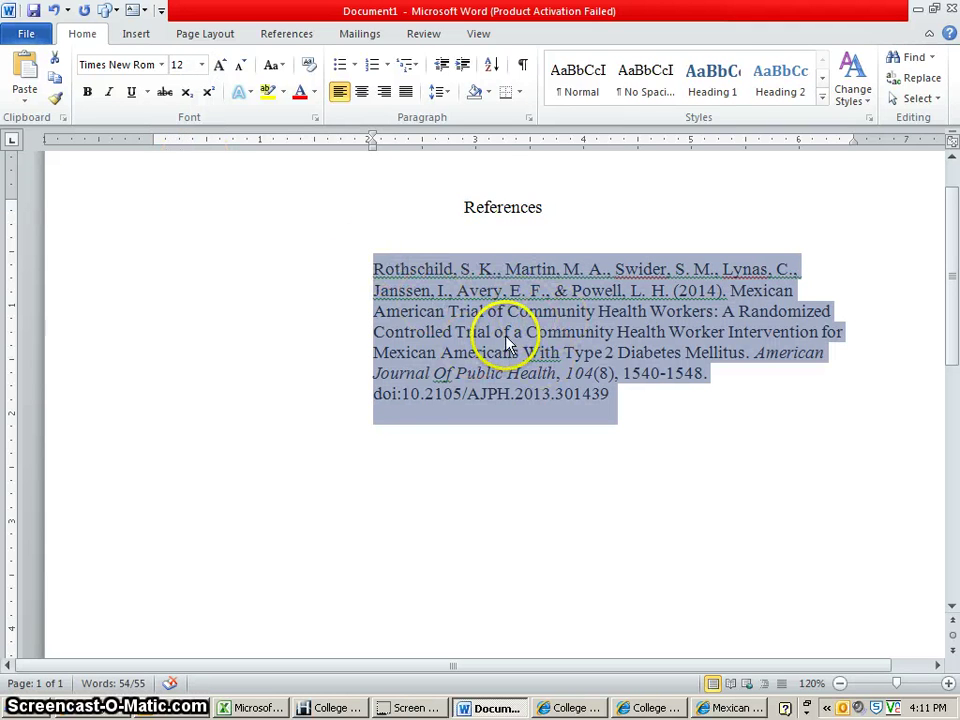
# Set the citation paragraph's left indentation to 0" and its special indentation to Hanging by 0.5".
pyautogui.click(529, 119)
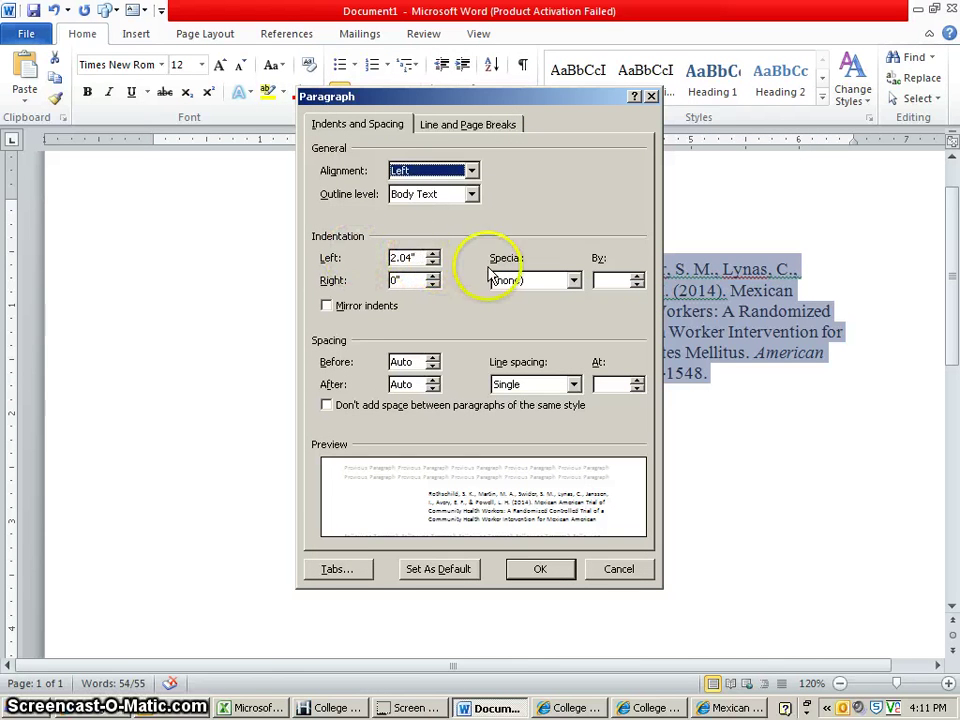
pyautogui.moveTo(433, 263); pyautogui.dragTo(434, 266)
pyautogui.click(433, 263)
pyautogui.click(343, 497)
pyautogui.click(432, 263)
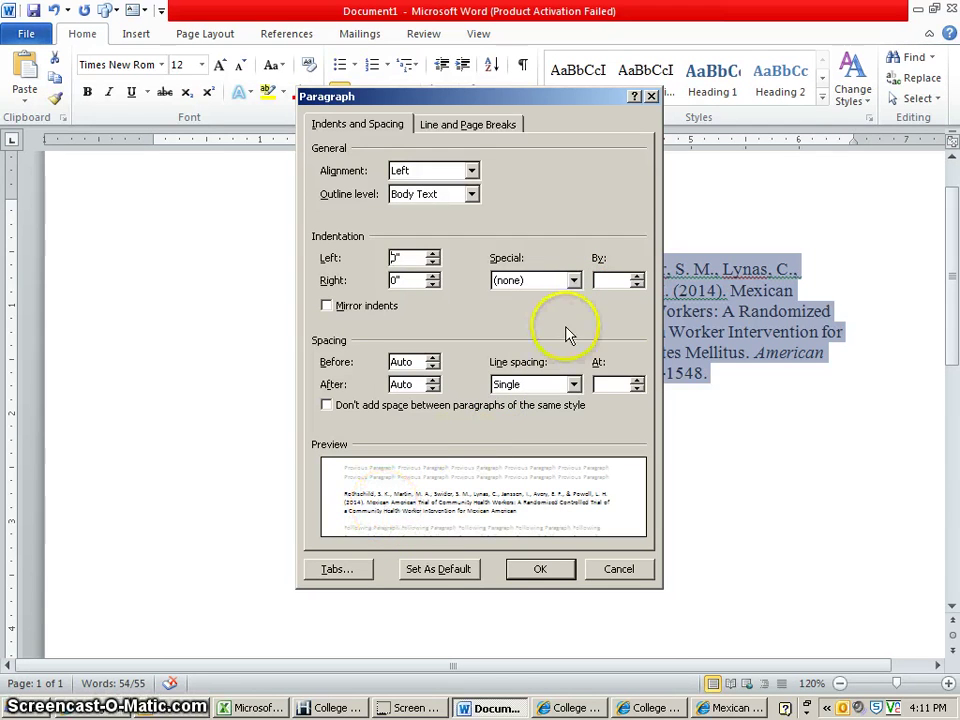
pyautogui.click(572, 280)
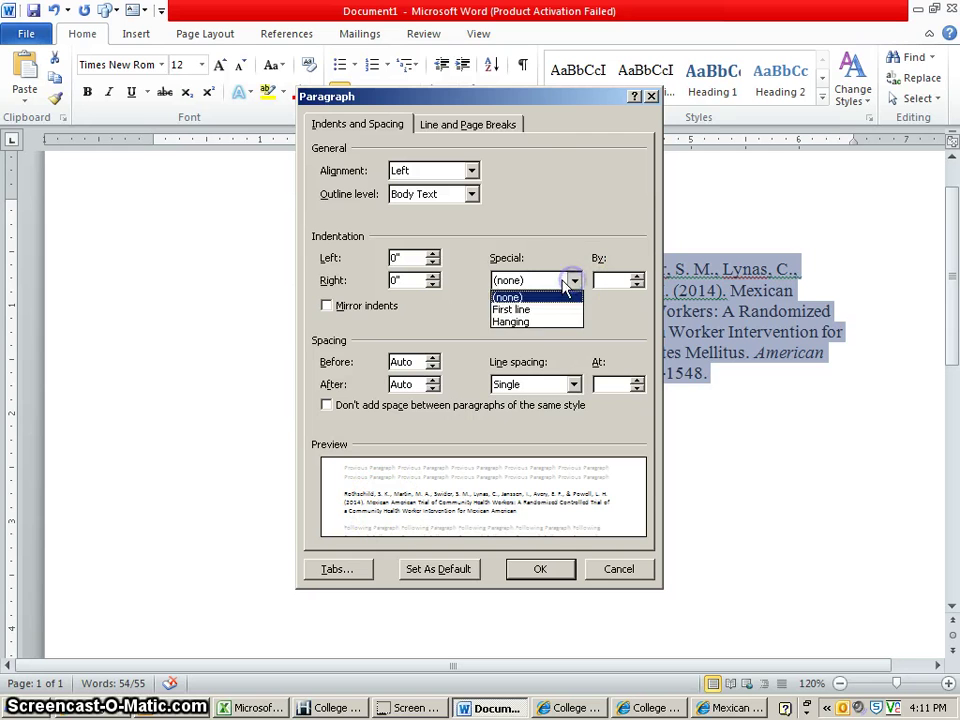
pyautogui.click(520, 322)
# Set the citation to Double line spacing without added space between paragraphs of the same style, and apply the paragraph settings.
pyautogui.click(574, 384)
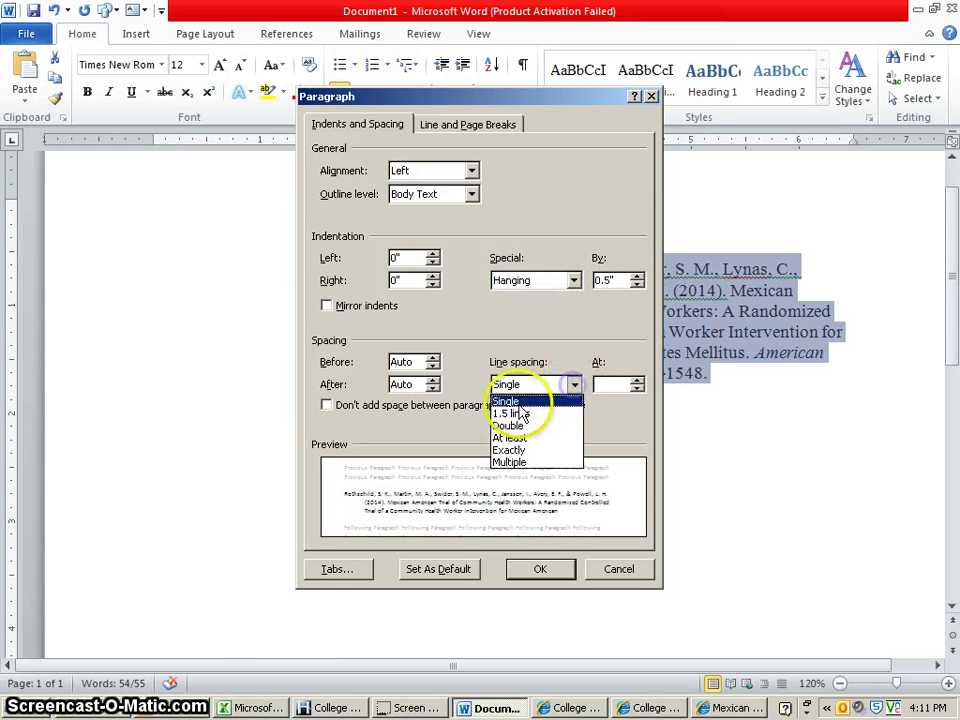
pyautogui.click(510, 425)
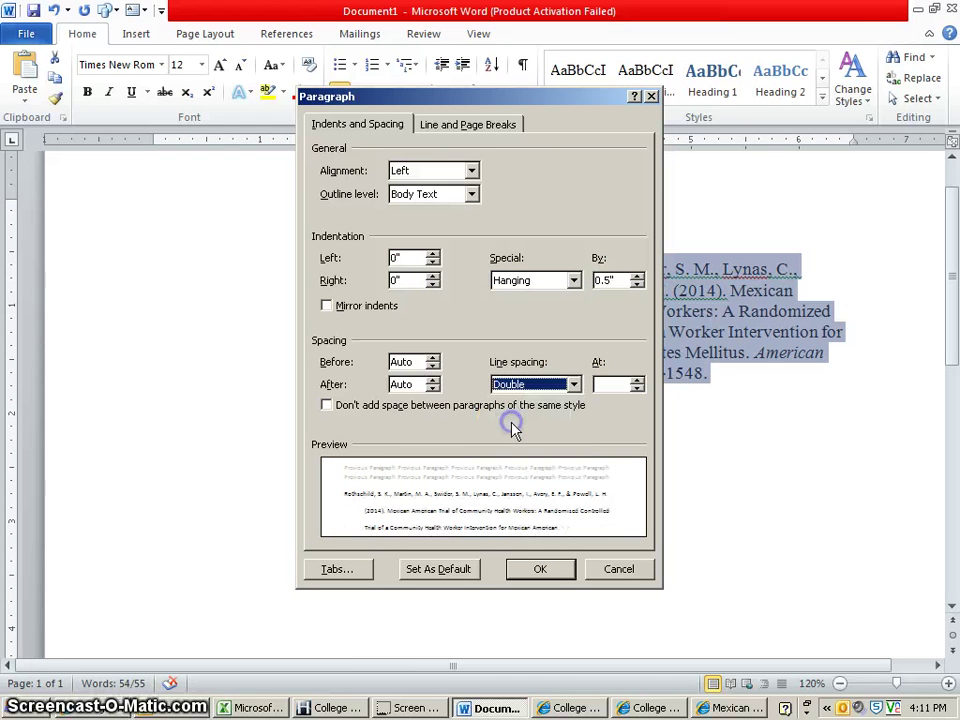
pyautogui.click(326, 404)
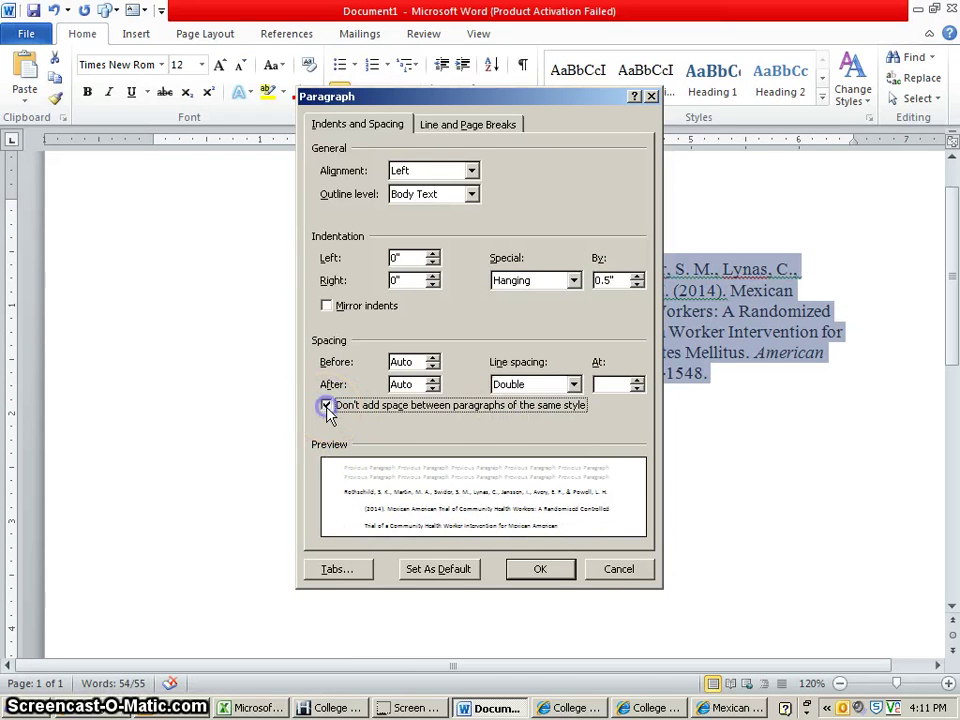
pyautogui.click(535, 568)
# Remove the empty line between the References heading and the citation.
pyautogui.click(597, 506)
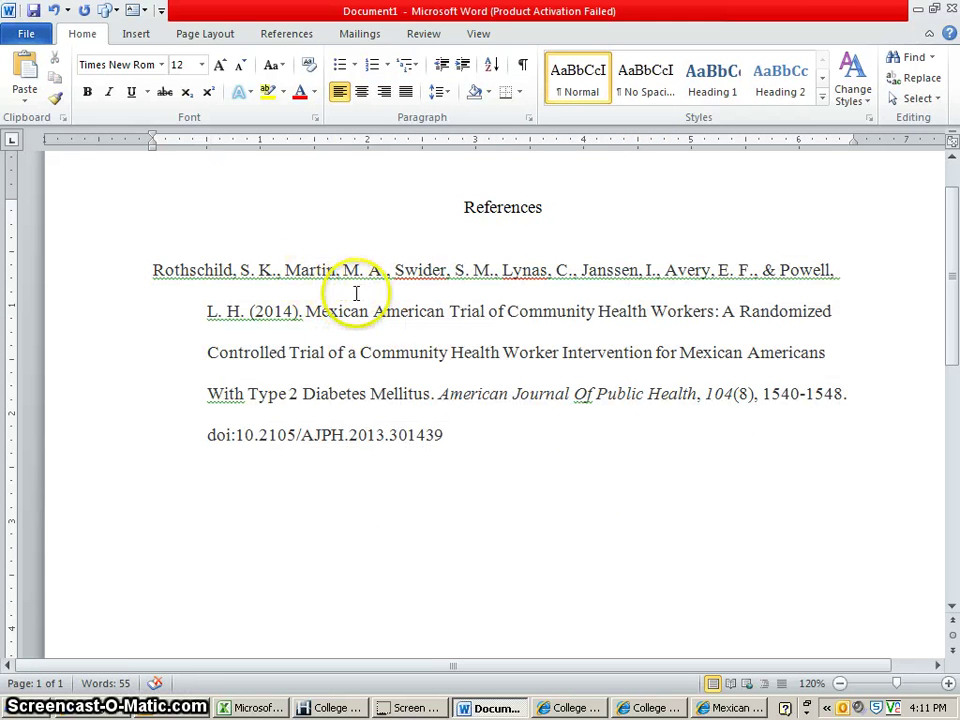
pyautogui.click(494, 238)
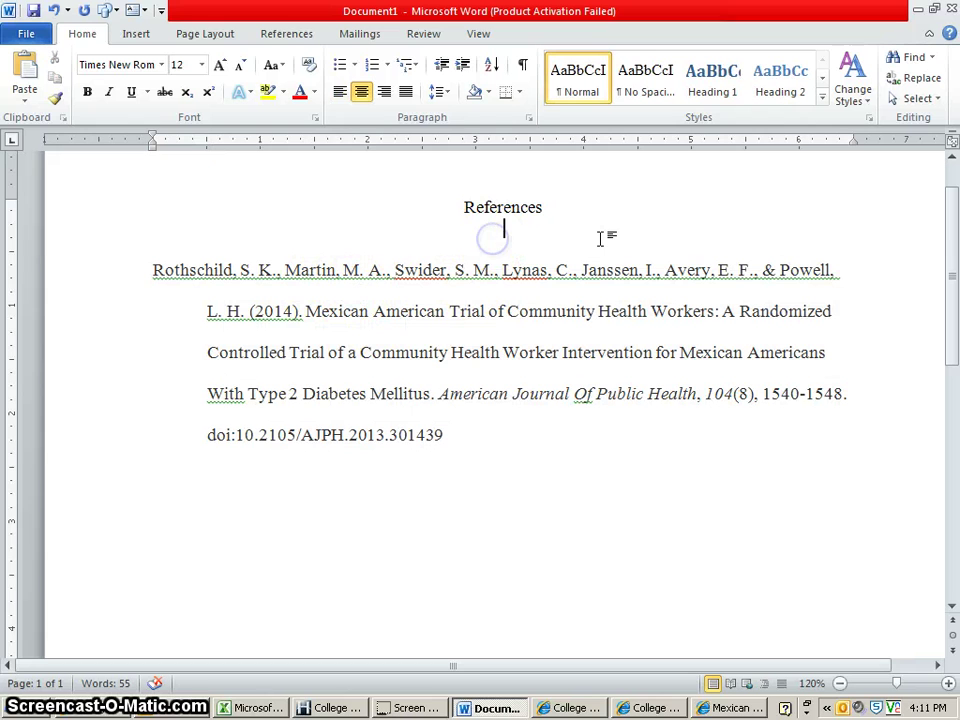
pyautogui.press('Delete')
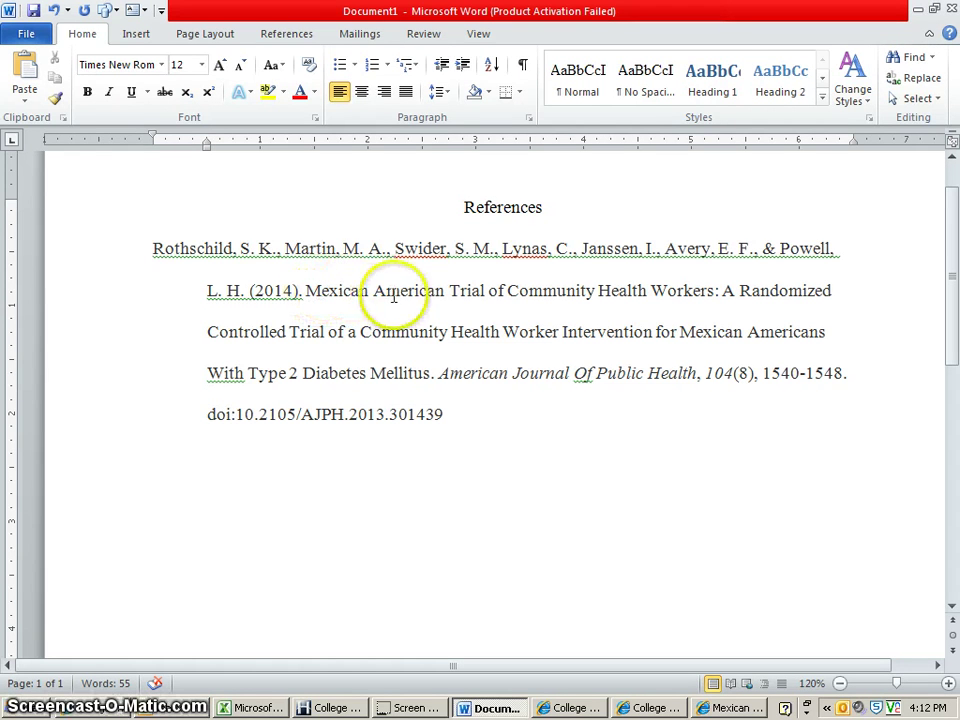
# Lowercase the first letters of "trial" and "community" in the article title before the colon.
pyautogui.click(455, 290)
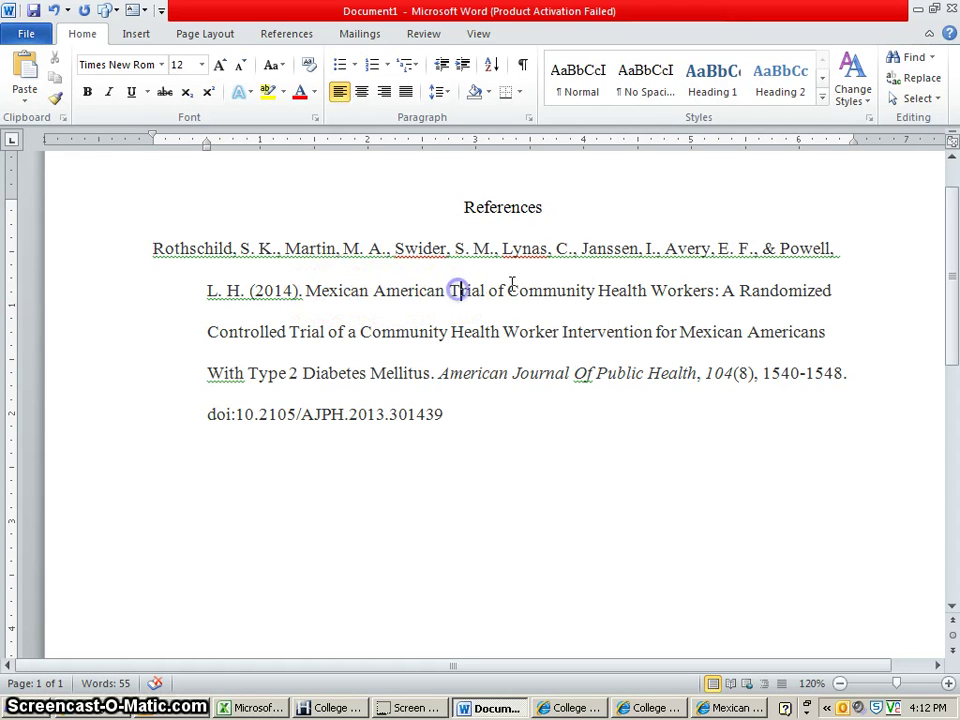
pyautogui.press('BackSpace')
pyautogui.write('t')
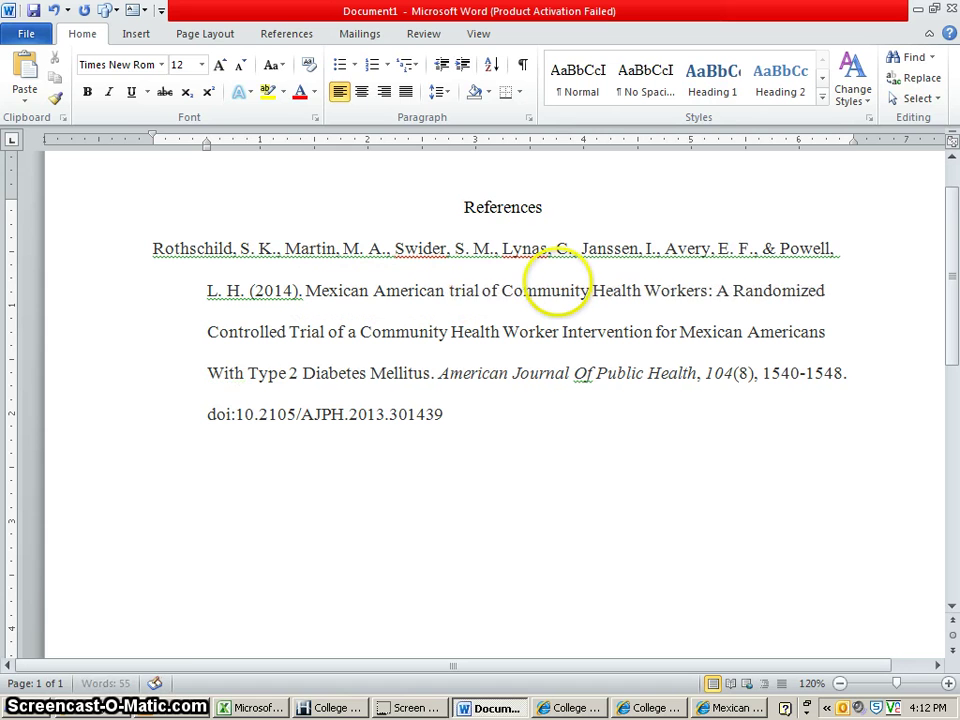
pyautogui.press('Right')
pyautogui.press('Right')
pyautogui.press('Right')
pyautogui.press('Right')
pyautogui.press('Right')
pyautogui.press('Right')
pyautogui.press('BackSpace')
pyautogui.write('c')
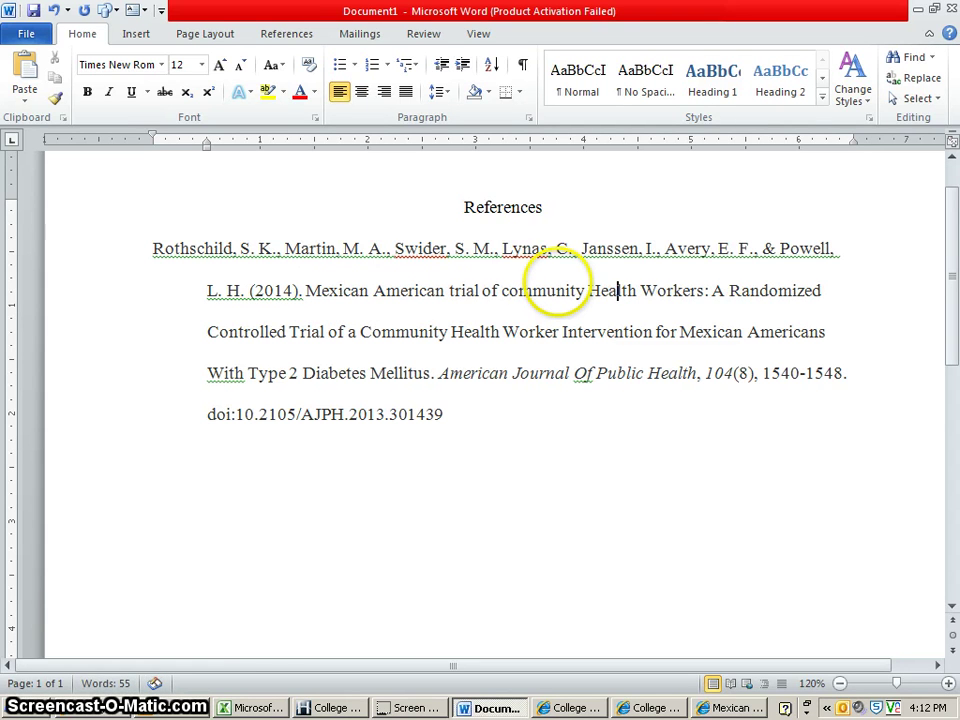
# Lowercase the first letters of "health workers" in the article title before the colon.
pyautogui.press('BackSpace')
pyautogui.write('h')
pyautogui.press('Right')
pyautogui.press('Right')
pyautogui.press('Right')
pyautogui.press('BackSpace')
pyautogui.write('w')
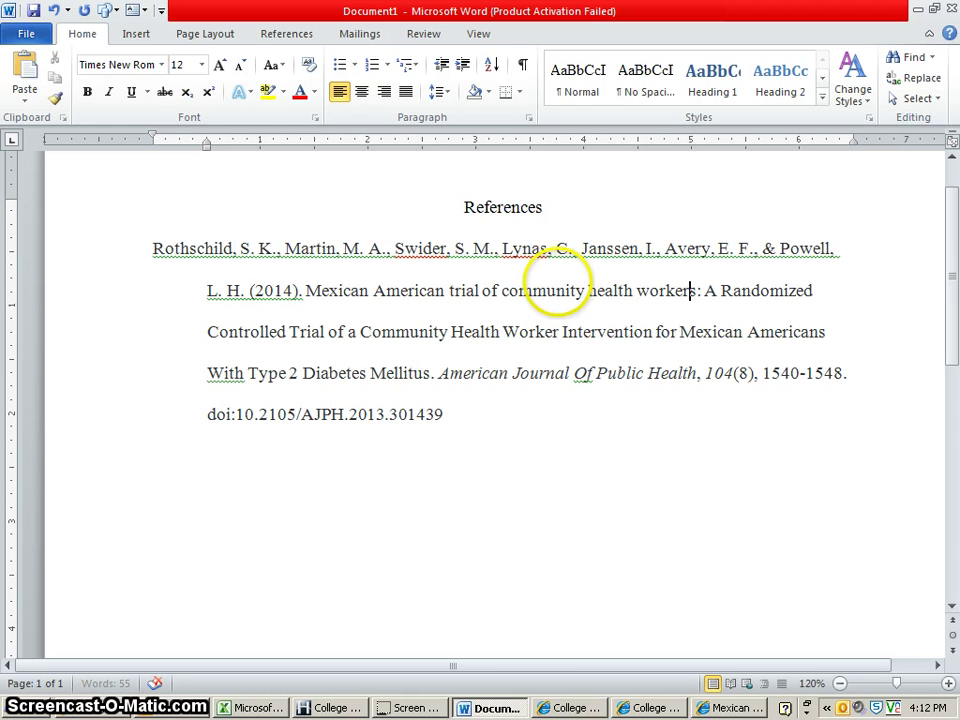
# Lowercase the first letters of "randomized controlled trial" in the subtitle, keeping the capital A after the colon.
pyautogui.press('Right')
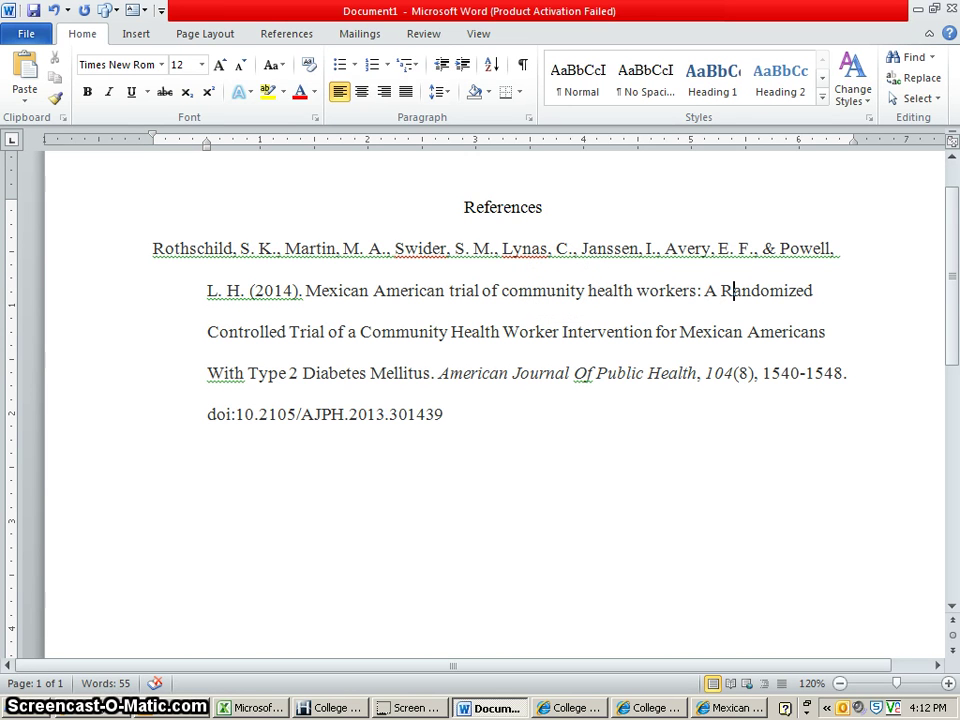
pyautogui.press('Right')
pyautogui.press('Right')
pyautogui.press('Right')
pyautogui.press('Right')
pyautogui.press('Right')
pyautogui.press('Right')
pyautogui.press('Right')
pyautogui.press('Right')
pyautogui.press('Right')
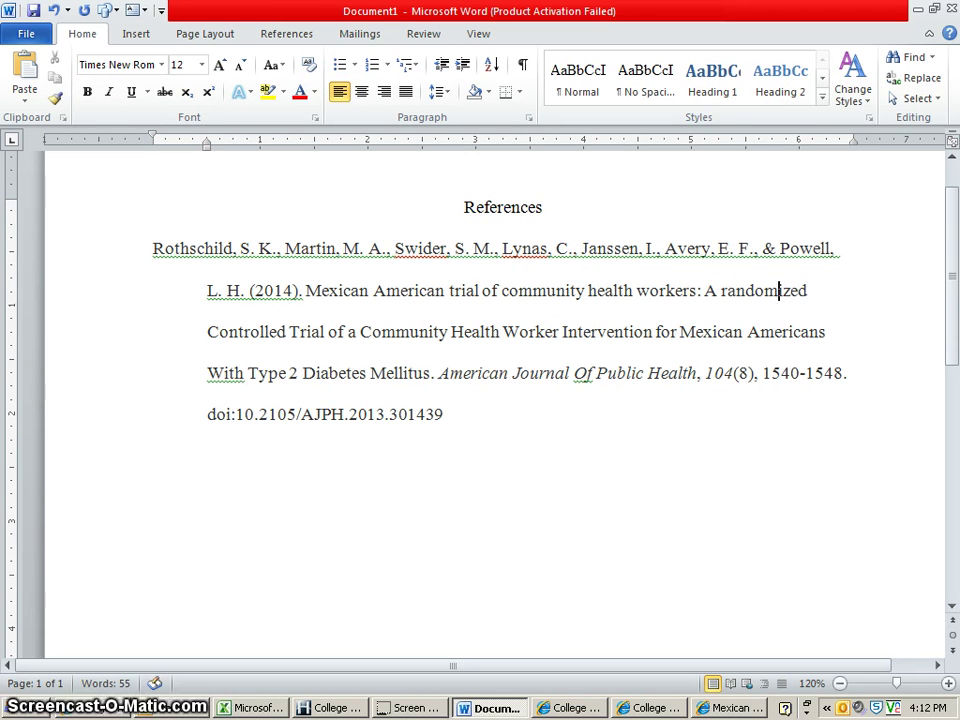
pyautogui.press('BackSpace')
pyautogui.write('c')
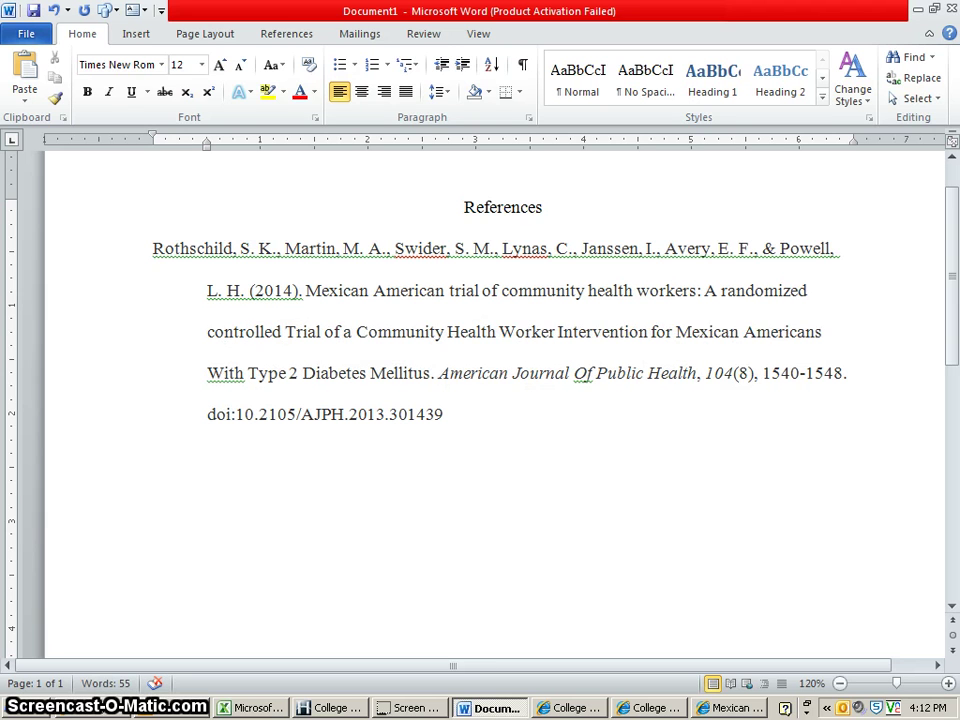
pyautogui.press('BackSpace')
pyautogui.write('t')
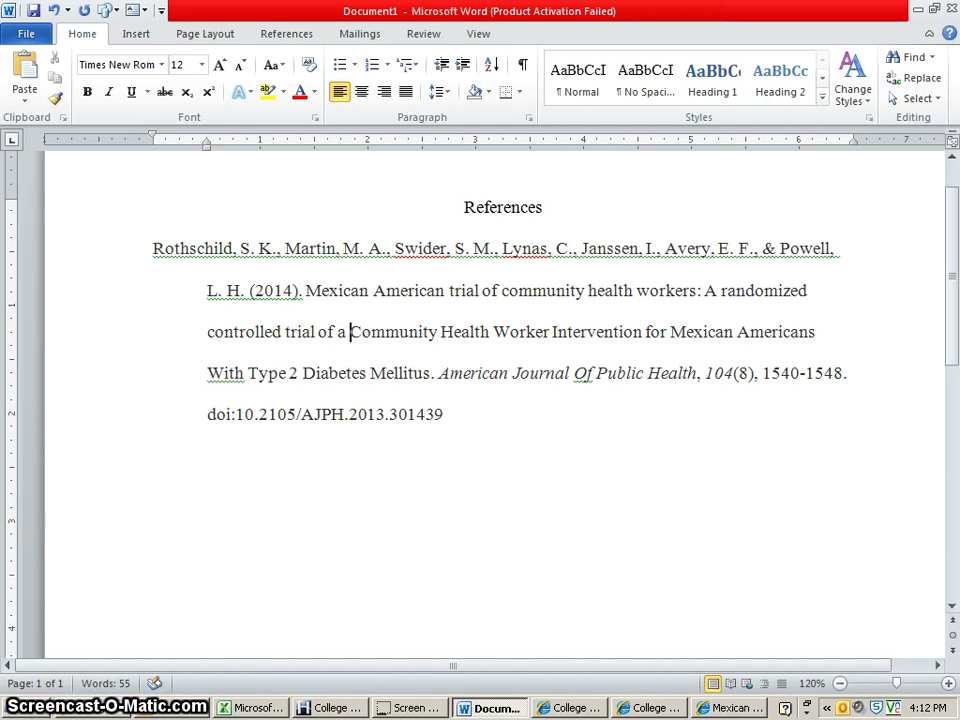
# Lowercase the first letters of "community health worker intervention" in the subtitle.
pyautogui.press('BackSpace')
pyautogui.write('c')
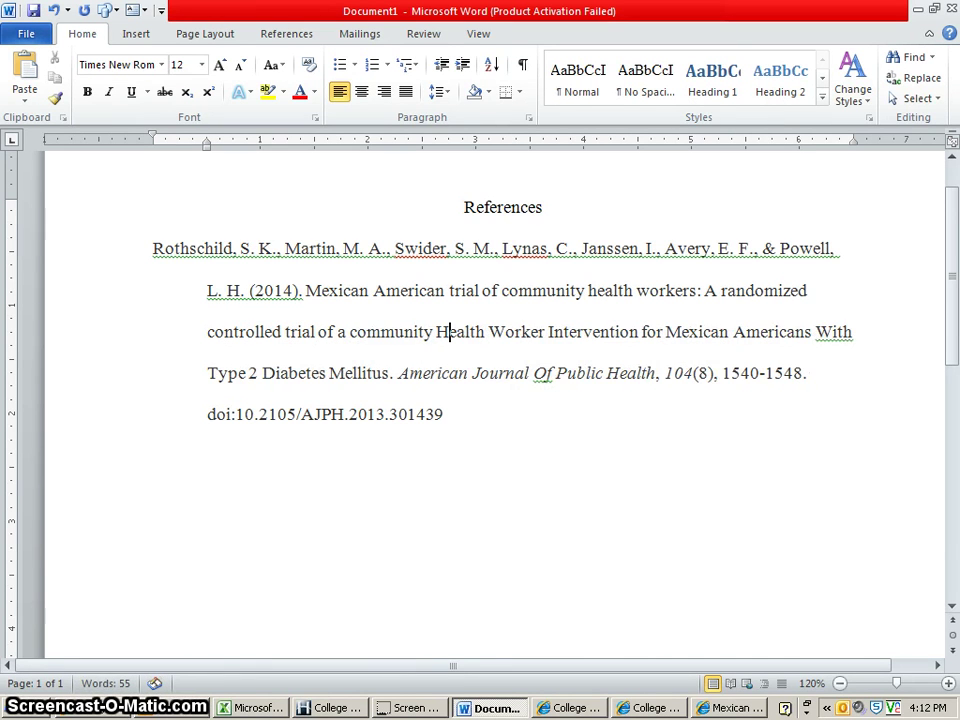
pyautogui.press('BackSpace')
pyautogui.write('h')
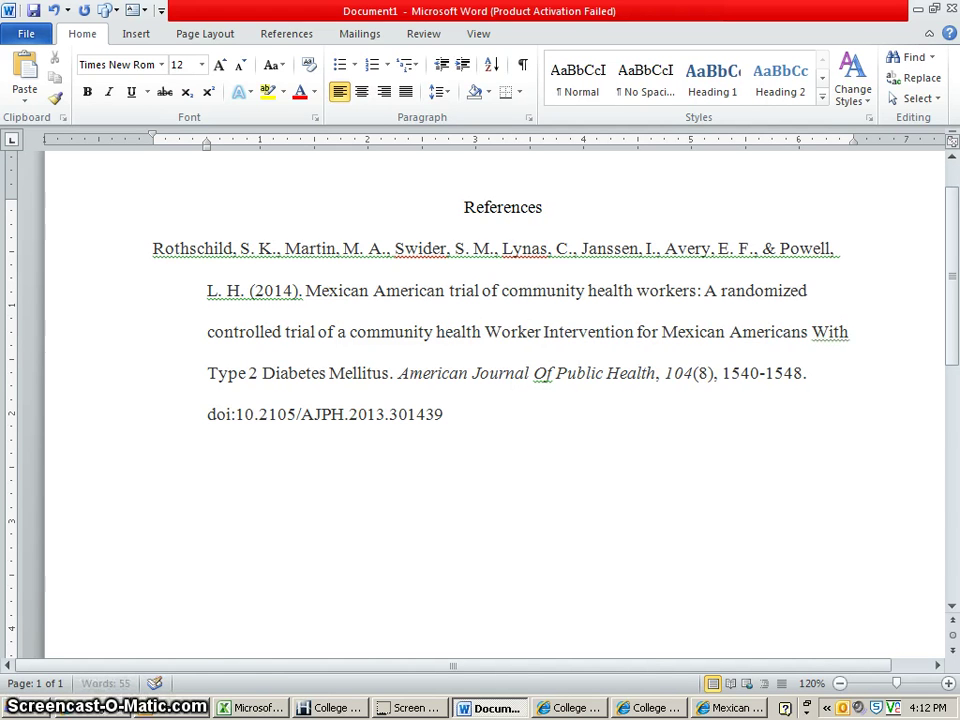
pyautogui.press('BackSpace')
pyautogui.write('w')
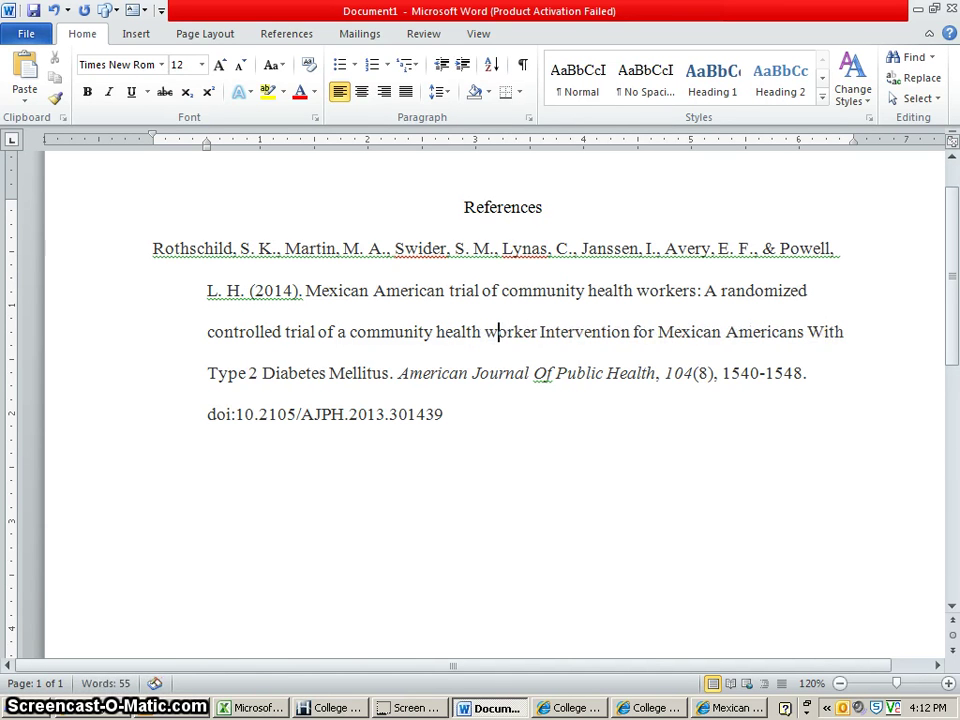
pyautogui.press('BackSpace')
pyautogui.write('i')
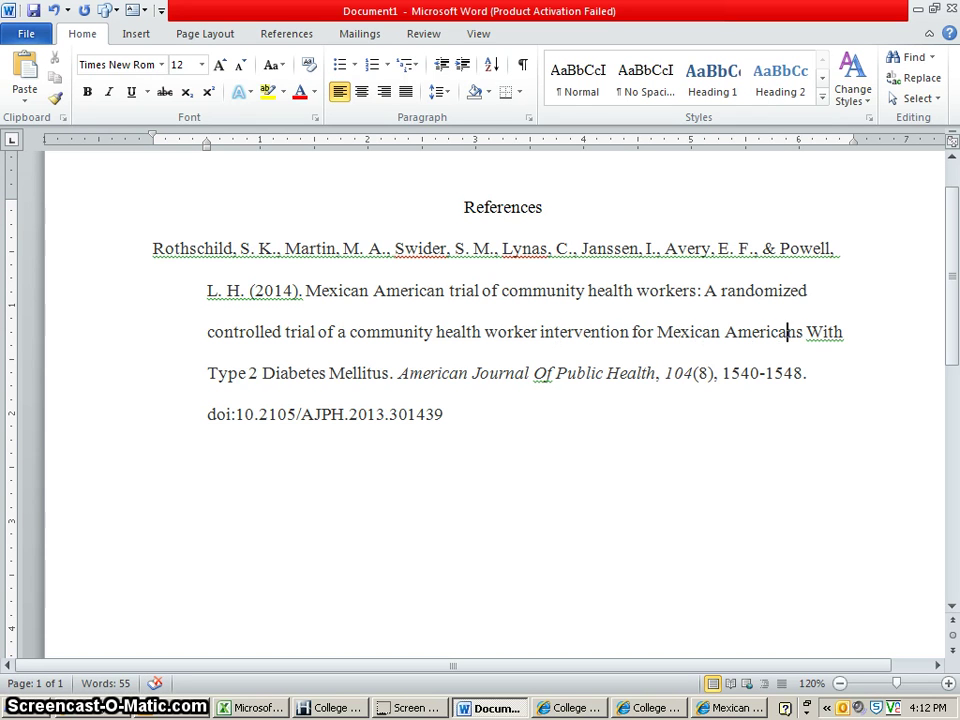
# Lowercase the first letters of "with type 2 diabetes mellitus" at the end of the subtitle.
pyautogui.write('w')
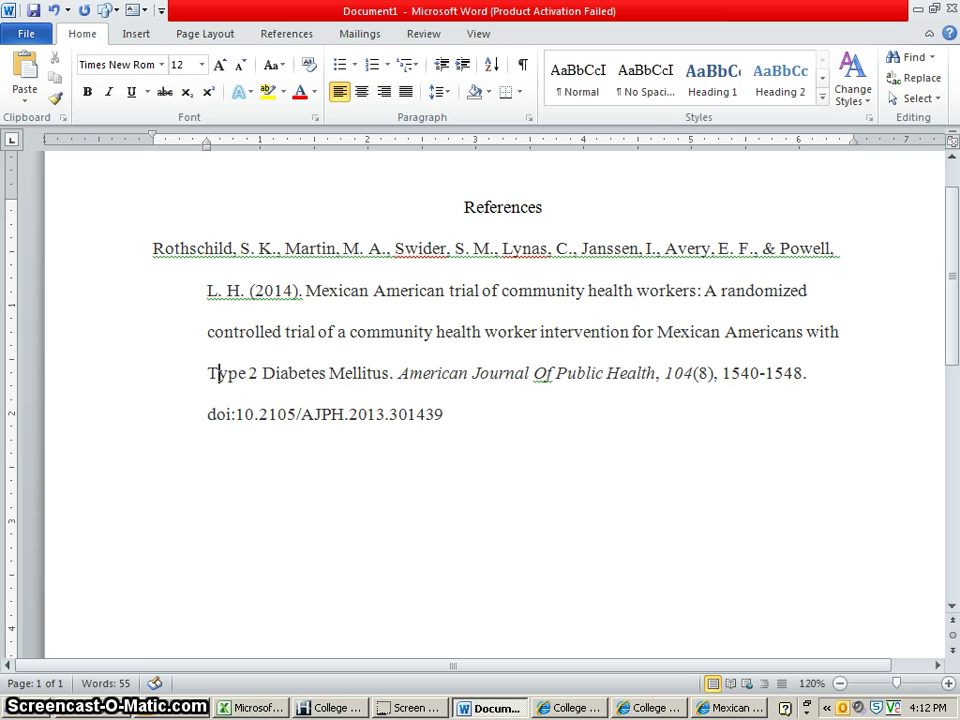
pyautogui.press('BackSpace')
pyautogui.write('t')
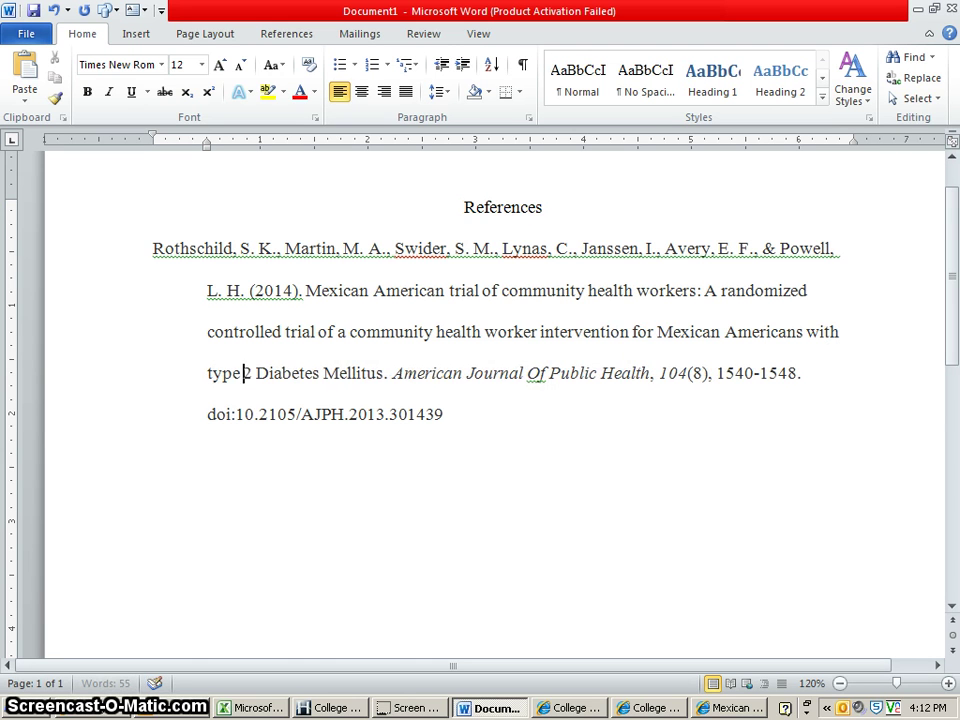
pyautogui.press('BackSpace')
pyautogui.write('d')
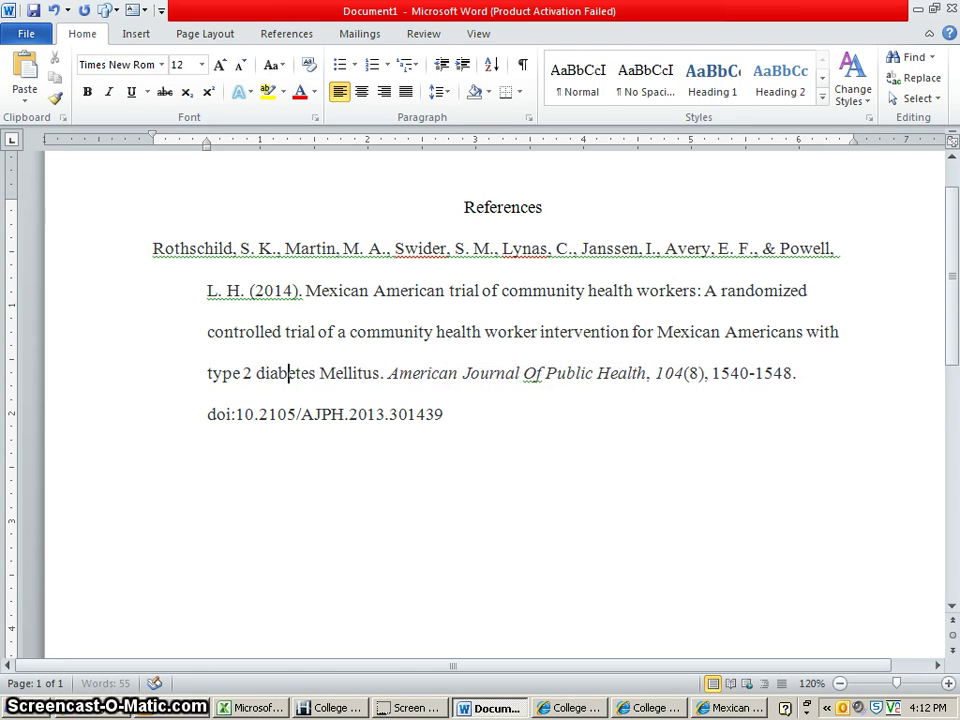
pyautogui.press('BackSpace')
pyautogui.write('m')
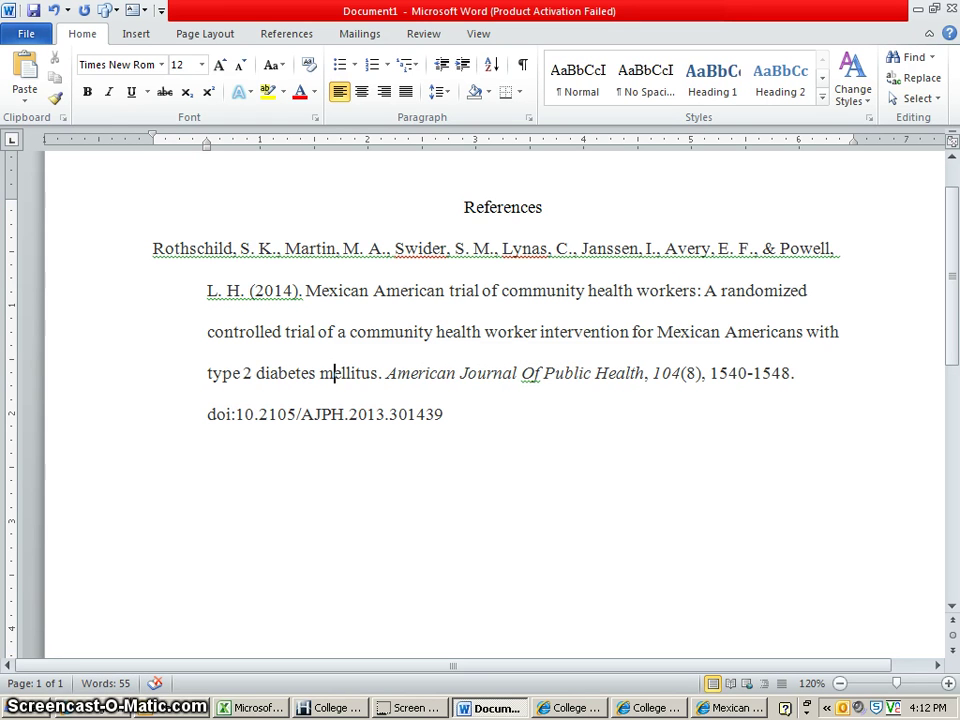
# Lowercase the first letter of "Of" in the journal name American Journal of Public Health.
pyautogui.click(534, 372)
pyautogui.press('BackSpace')
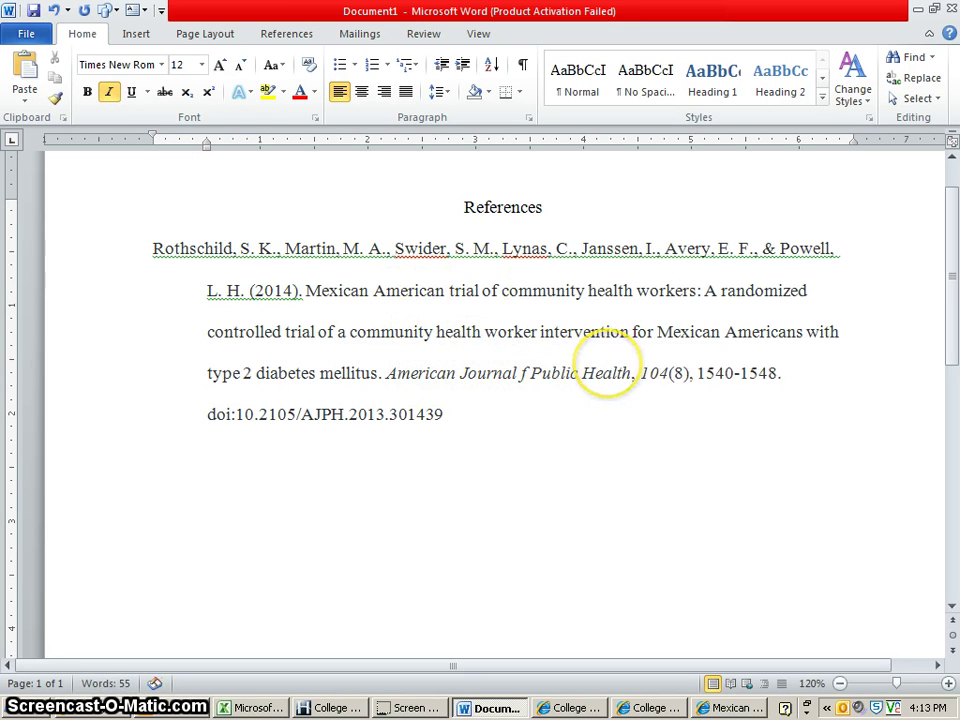
pyautogui.write('o')
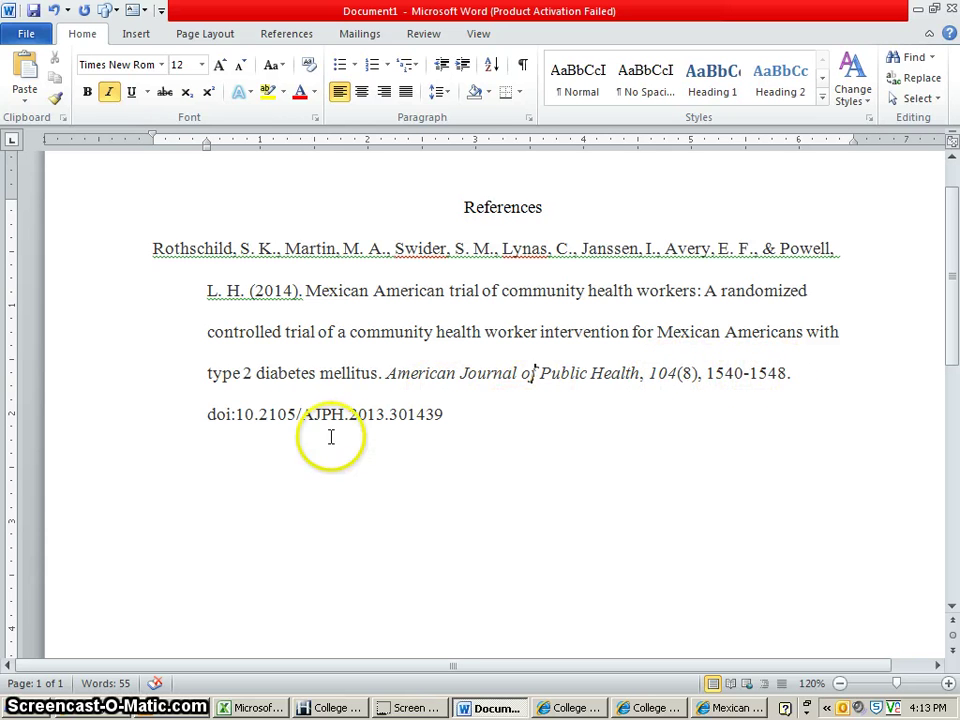
# Start a new line after the DOI at the end of the first reference.
pyautogui.click(217, 422)
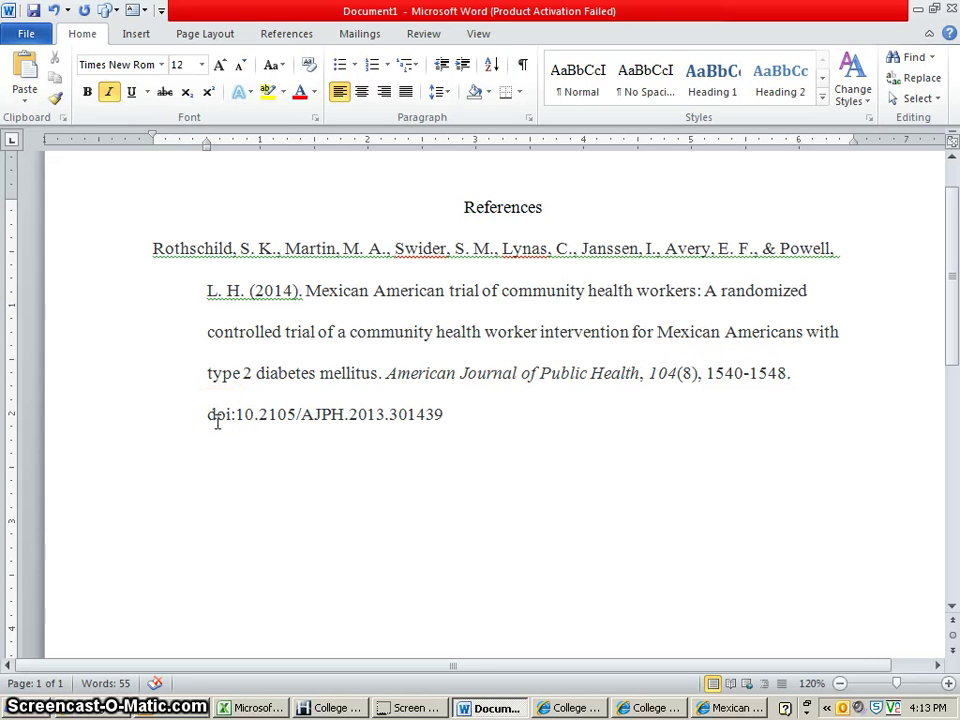
pyautogui.click(209, 416)
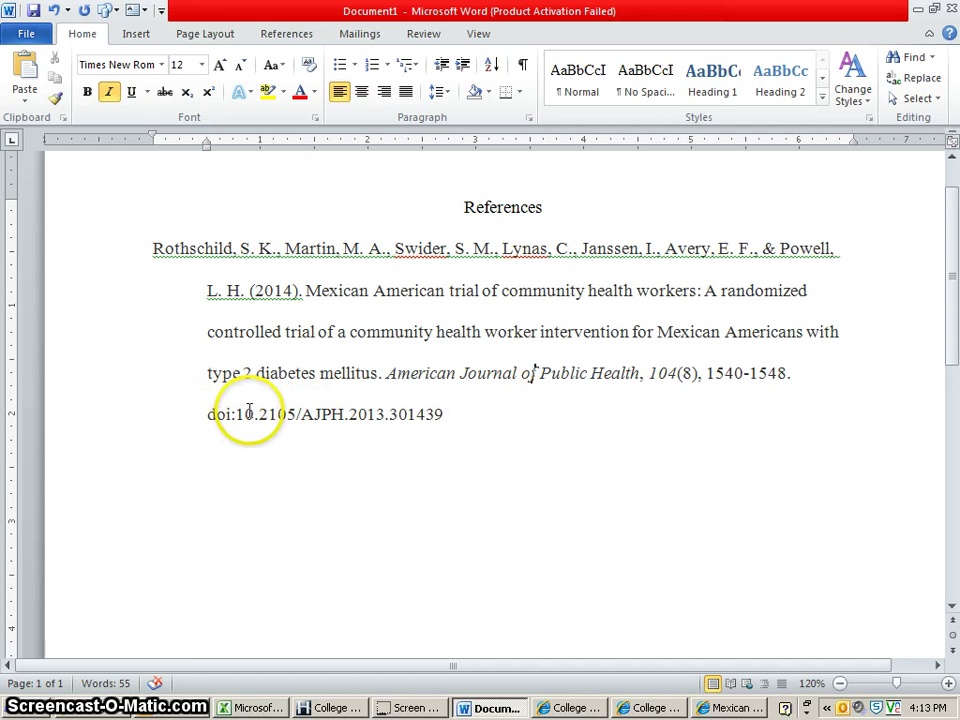
pyautogui.click(450, 415)
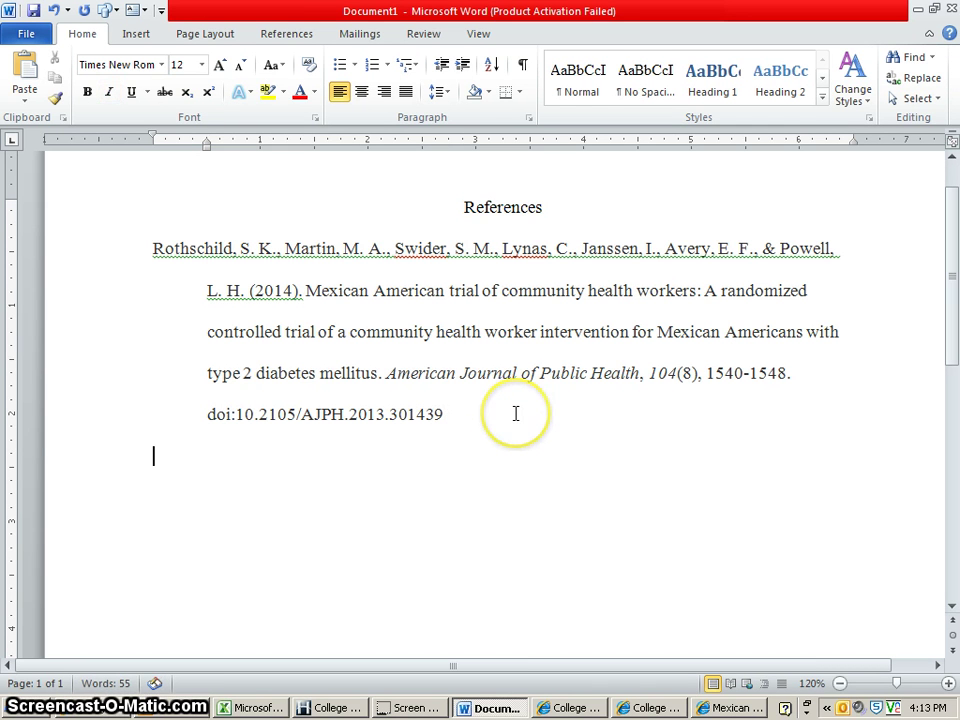
pyautogui.press('Return')
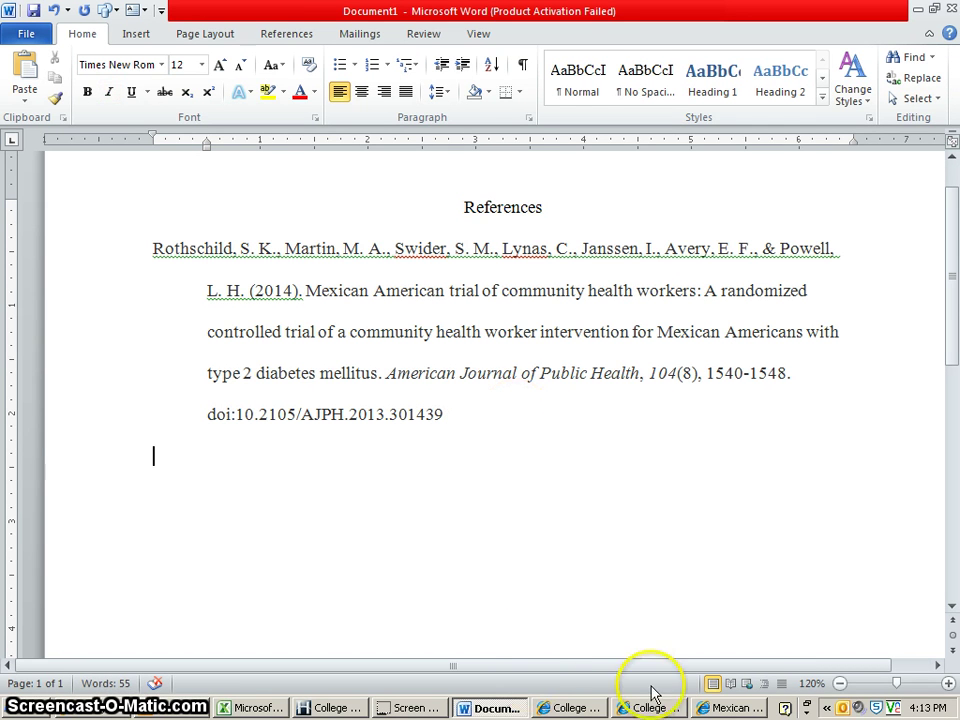
# Switch to EBSCOhost and open "Knowledge of self-care among type 2 diabetes patients in two states of Nigeria" from the result list.
pyautogui.click(733, 707)
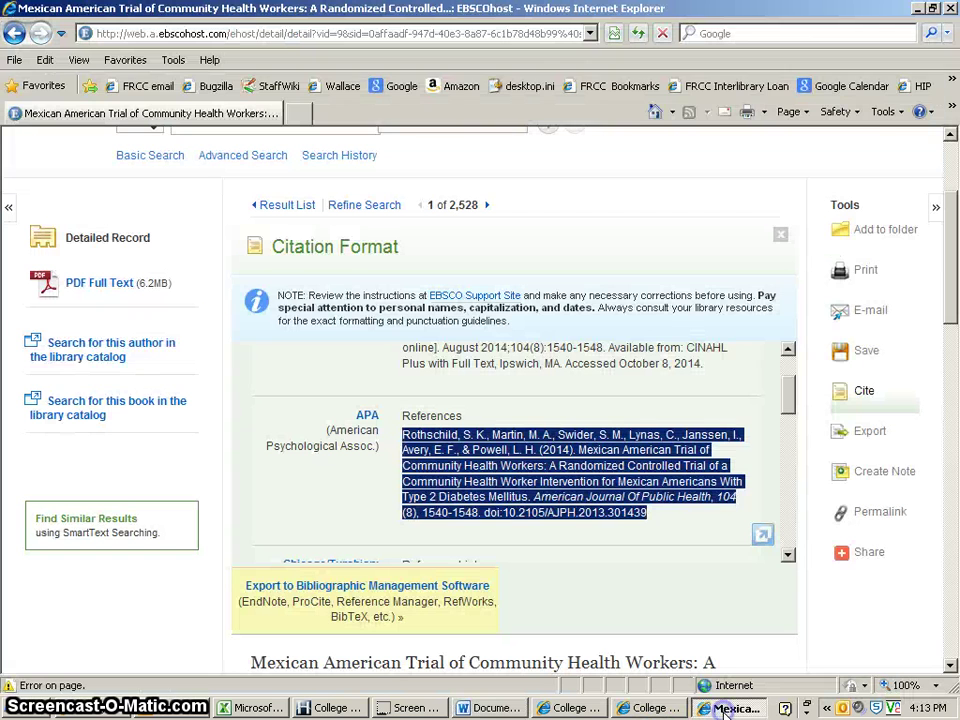
pyautogui.click(283, 210)
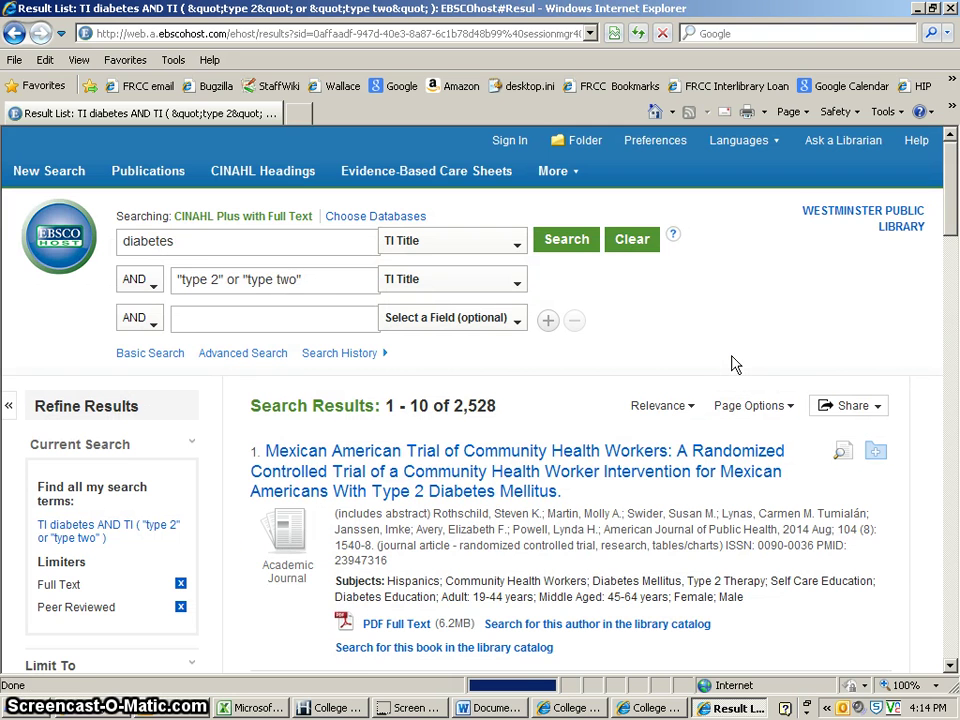
pyautogui.click(952, 666)
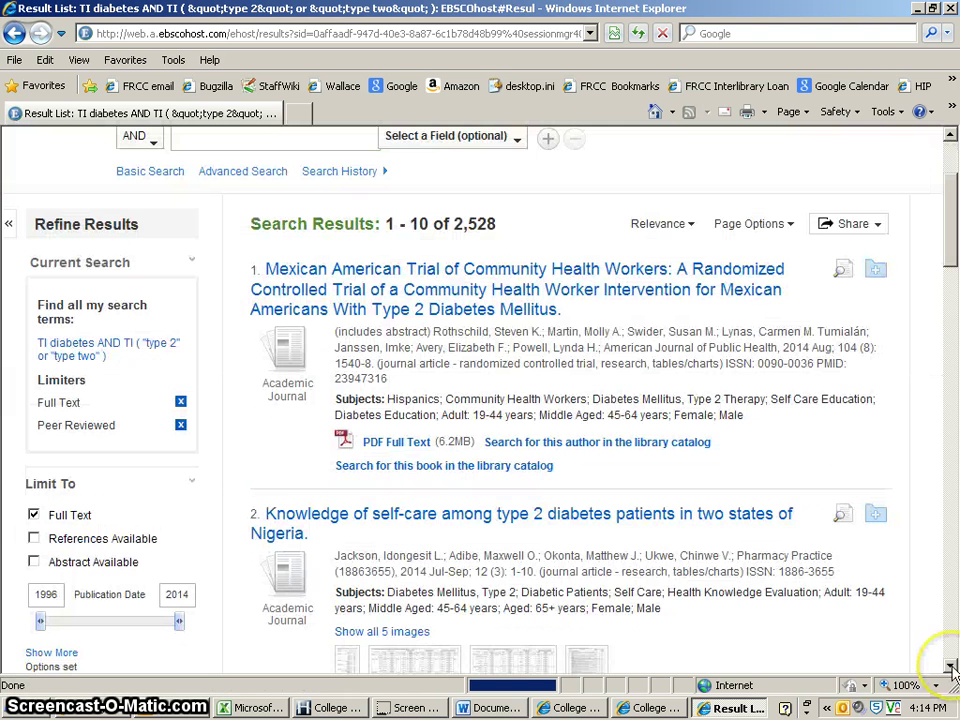
pyautogui.scroll(-2, 952, 666)
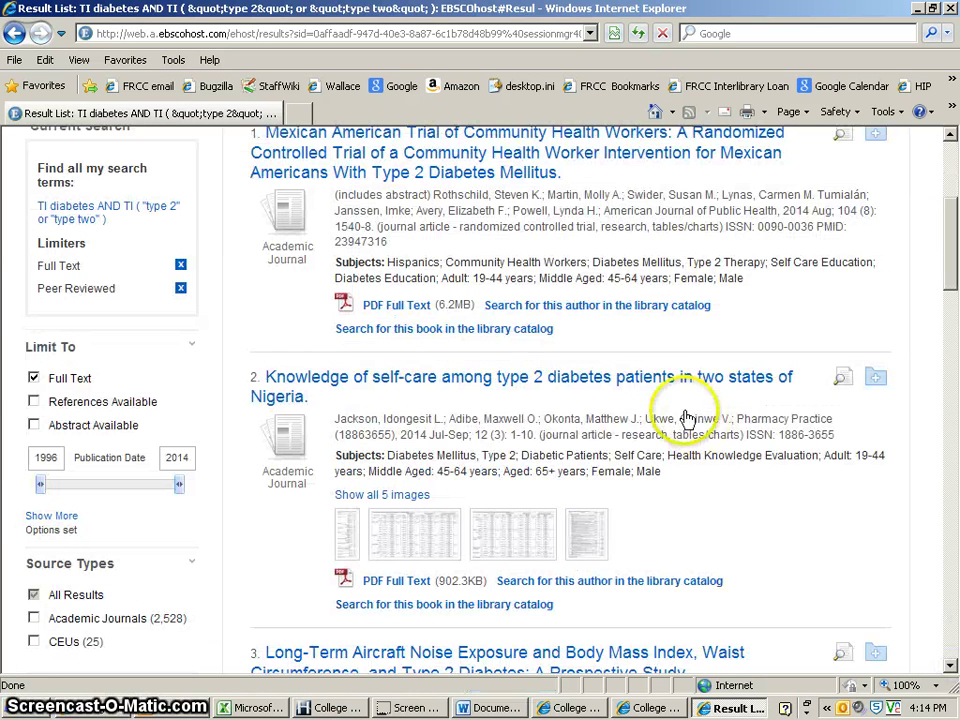
pyautogui.click(526, 395)
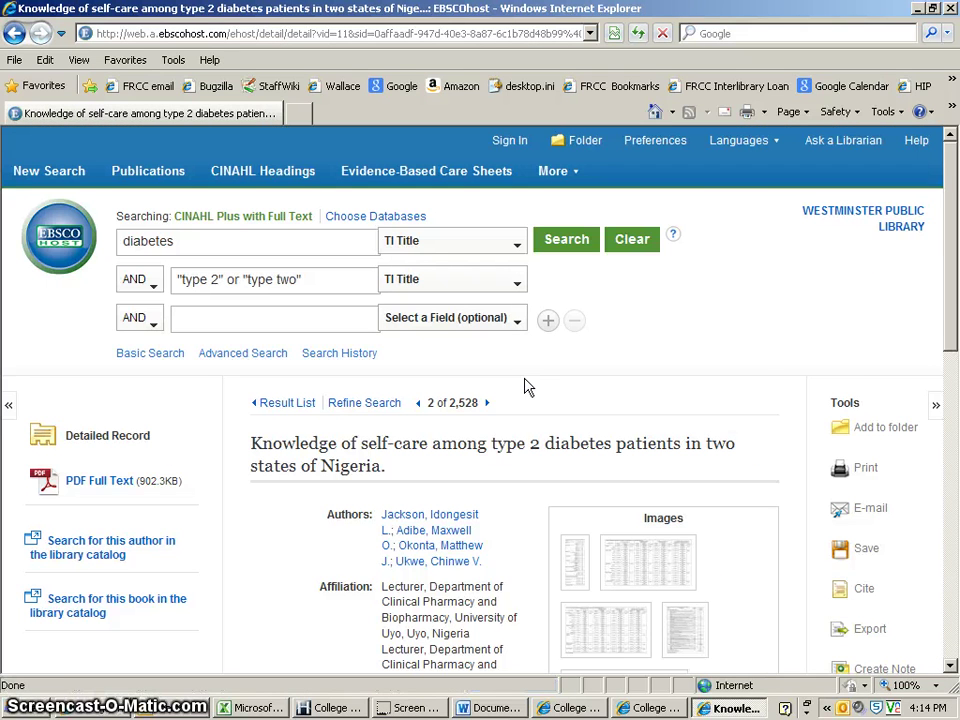
# Open the article's citation formats and copy its complete APA reference.
pyautogui.click(950, 340)
pyautogui.moveTo(950, 340); pyautogui.dragTo(947, 396)
pyautogui.click(865, 426)
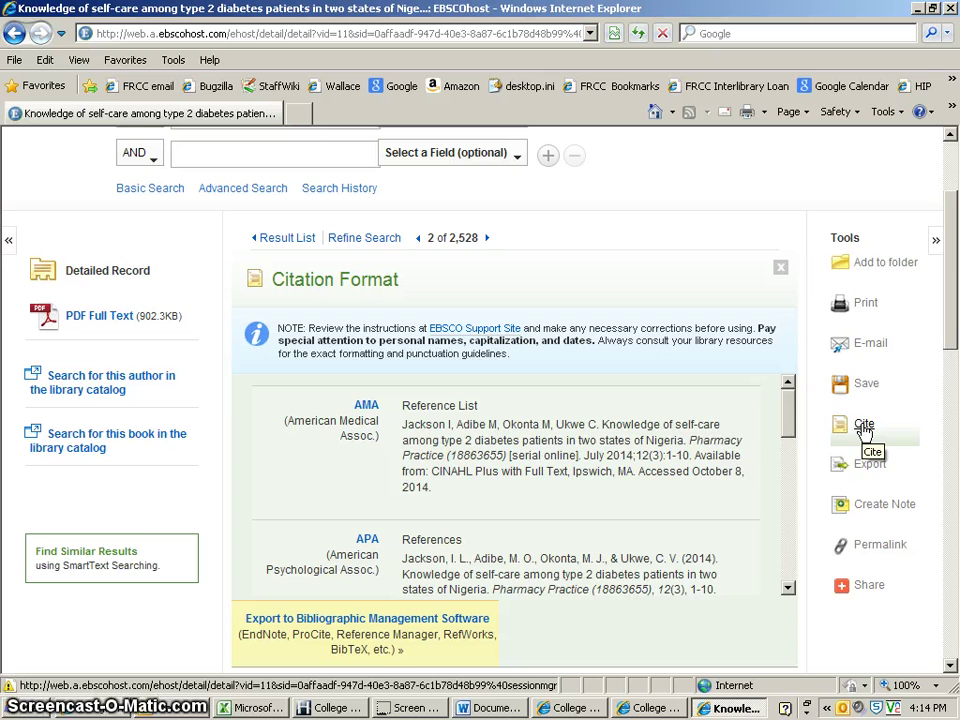
pyautogui.click(788, 587)
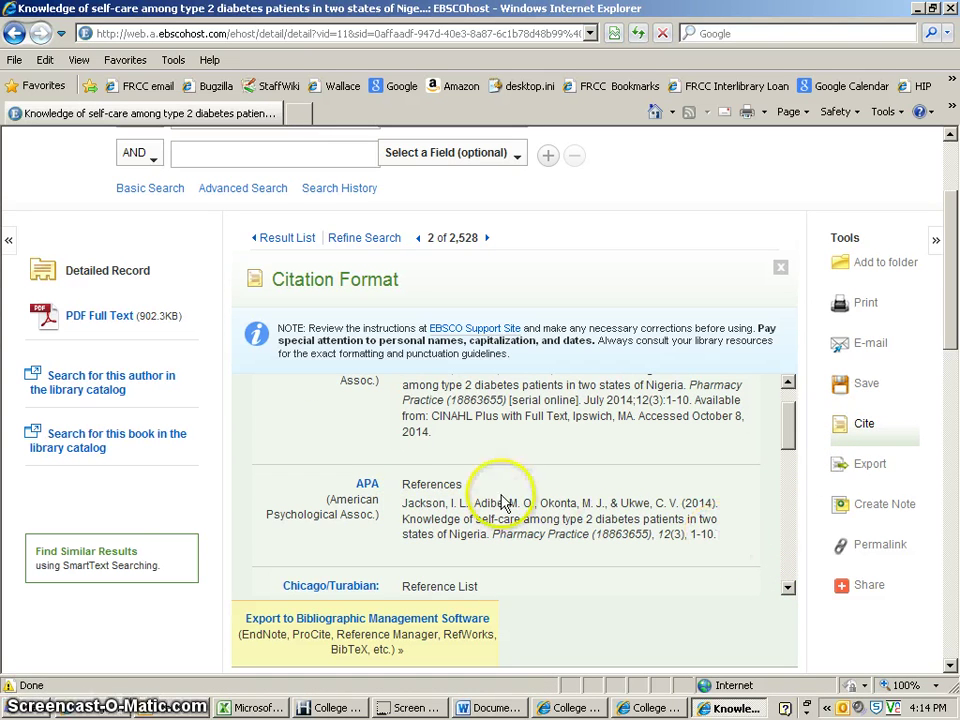
pyautogui.click(406, 503)
pyautogui.moveTo(406, 503); pyautogui.dragTo(745, 537)
pyautogui.hotkey('ctrl', 'c')
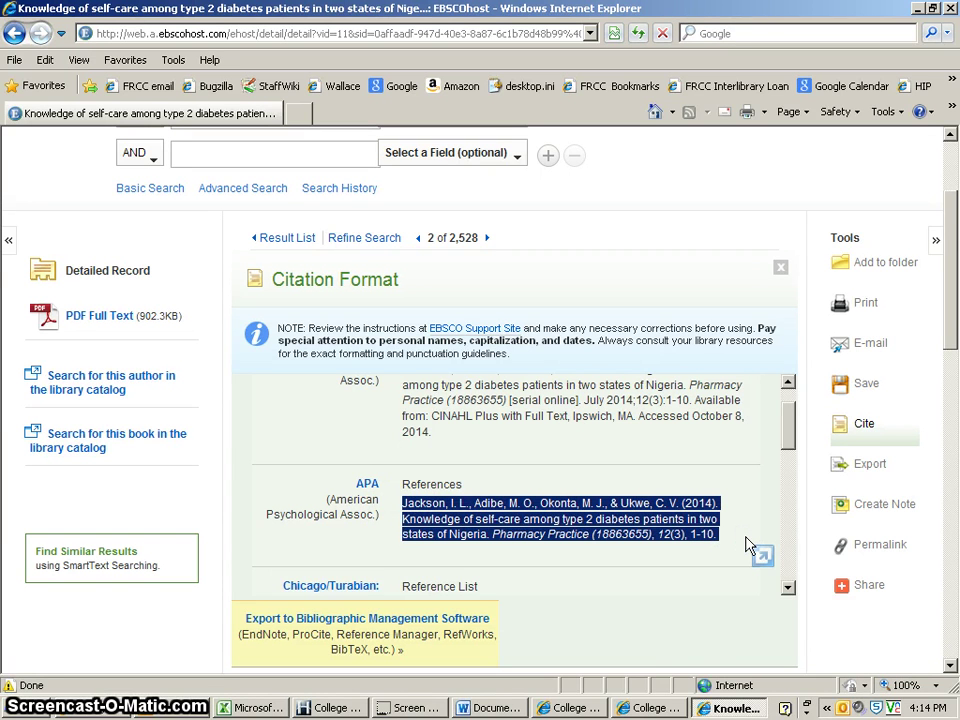
# Switch to Word and paste the copied citation below the first reference with merged formatting.
pyautogui.click(490, 707)
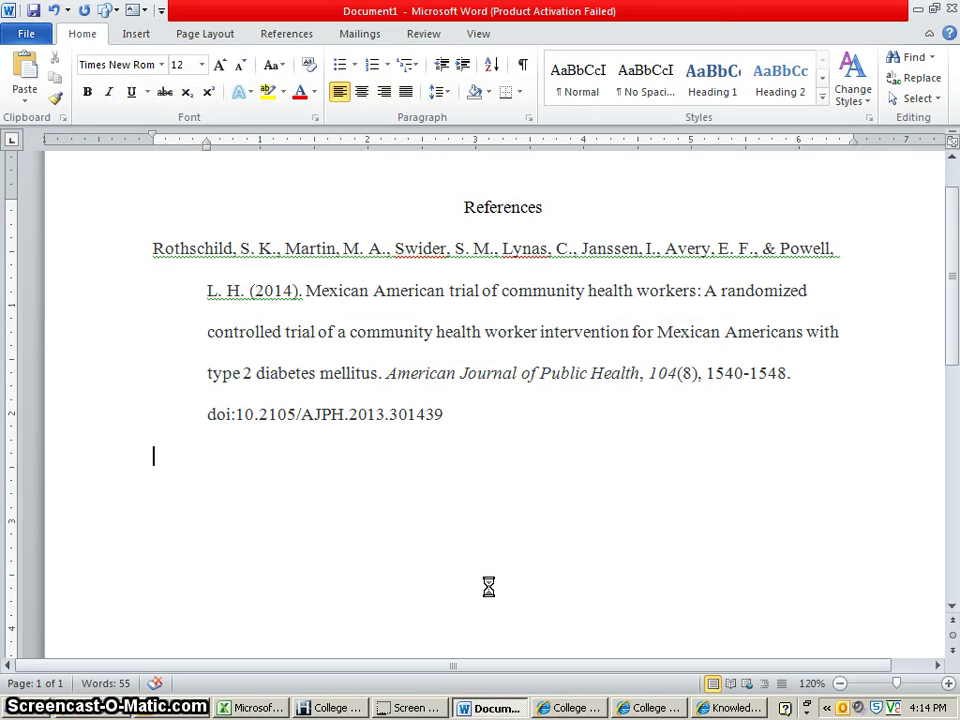
pyautogui.hotkey('ctrl', 'v')
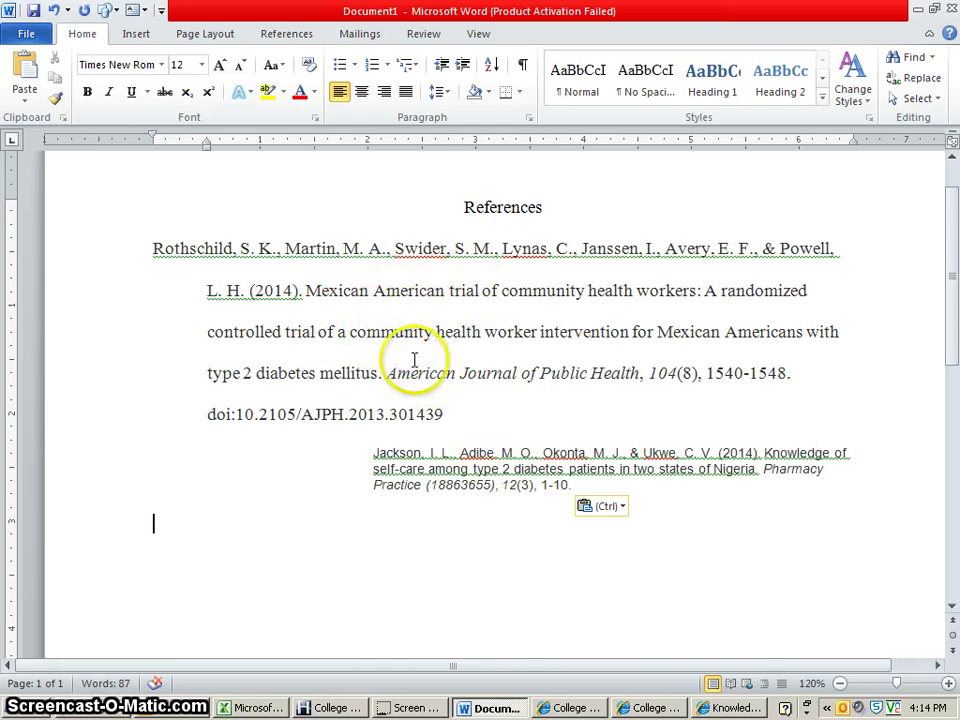
pyautogui.click(623, 510)
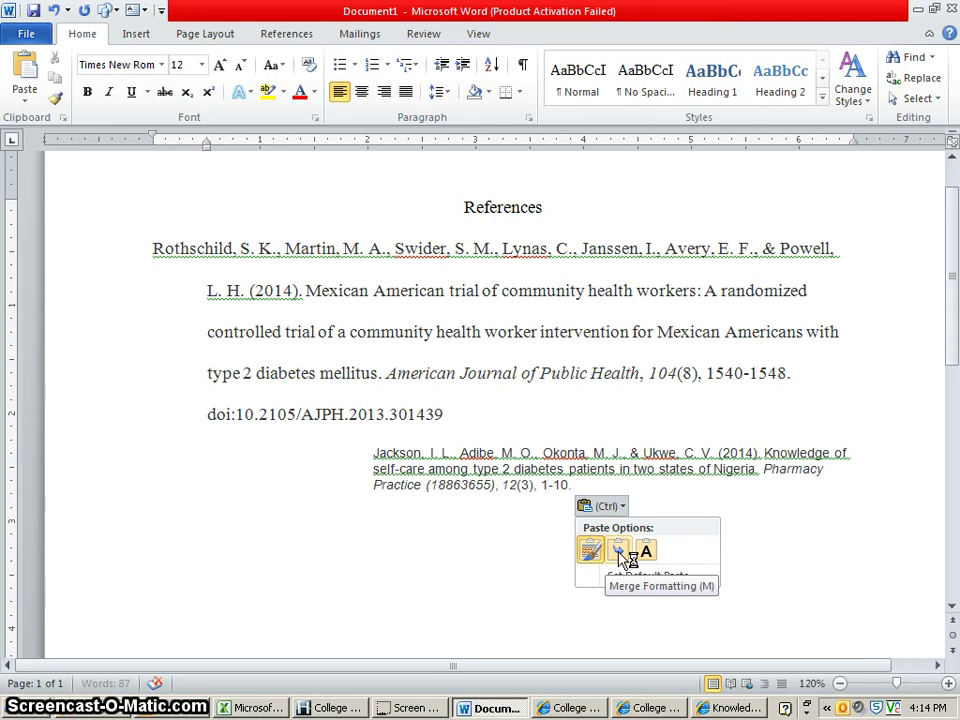
pyautogui.click(618, 550)
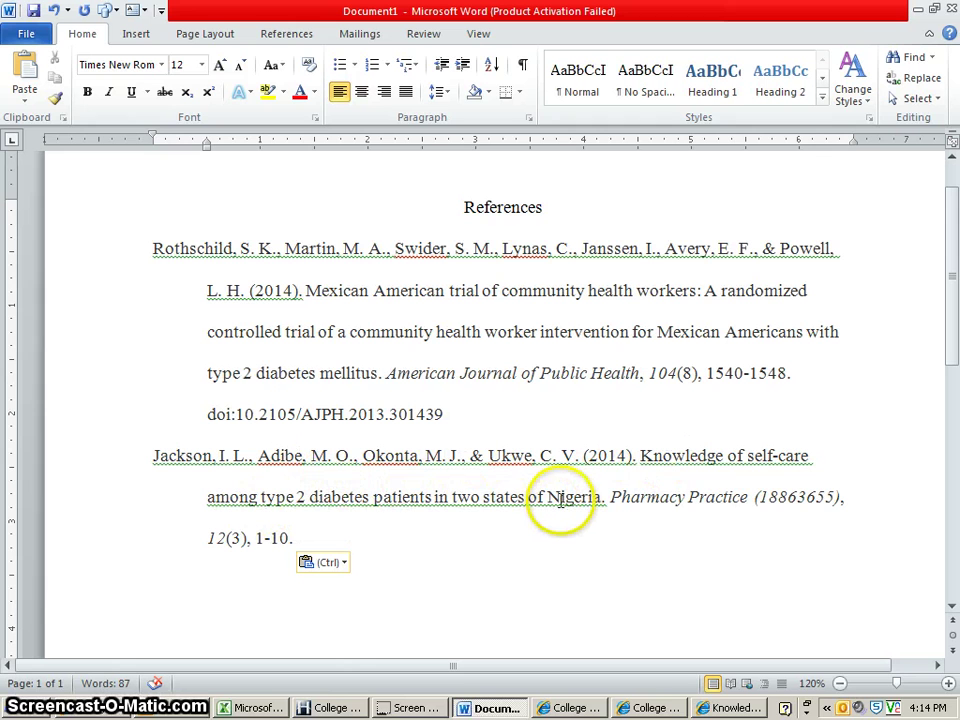
# Append "Retrieved from" and the EBSCOhost article page's web address to the end of the second reference.
pyautogui.click(311, 540)
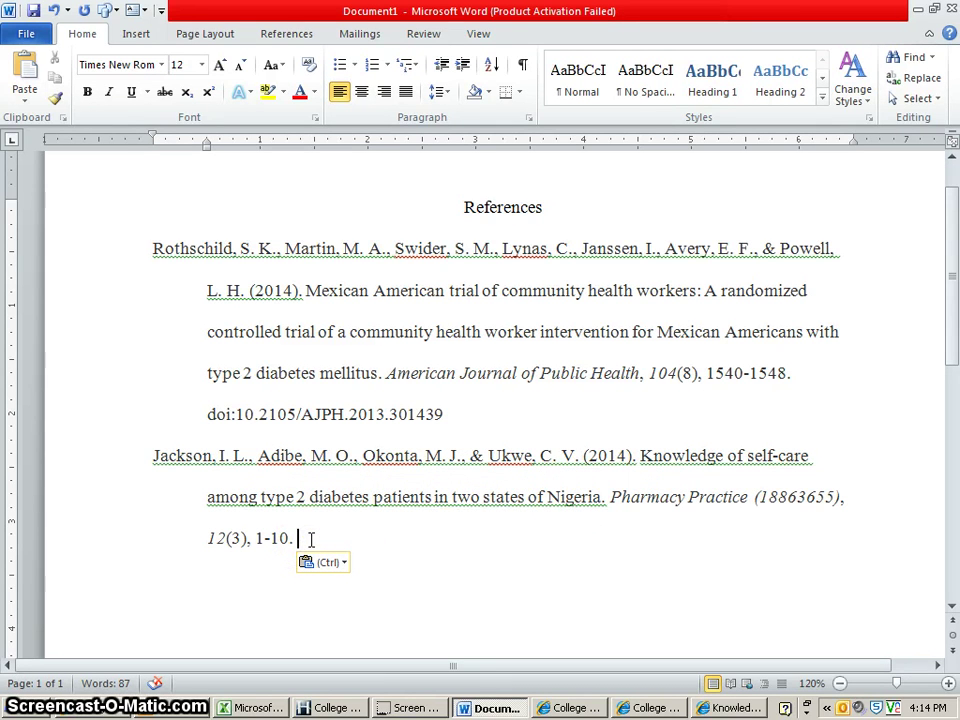
pyautogui.write('Retrieved from')
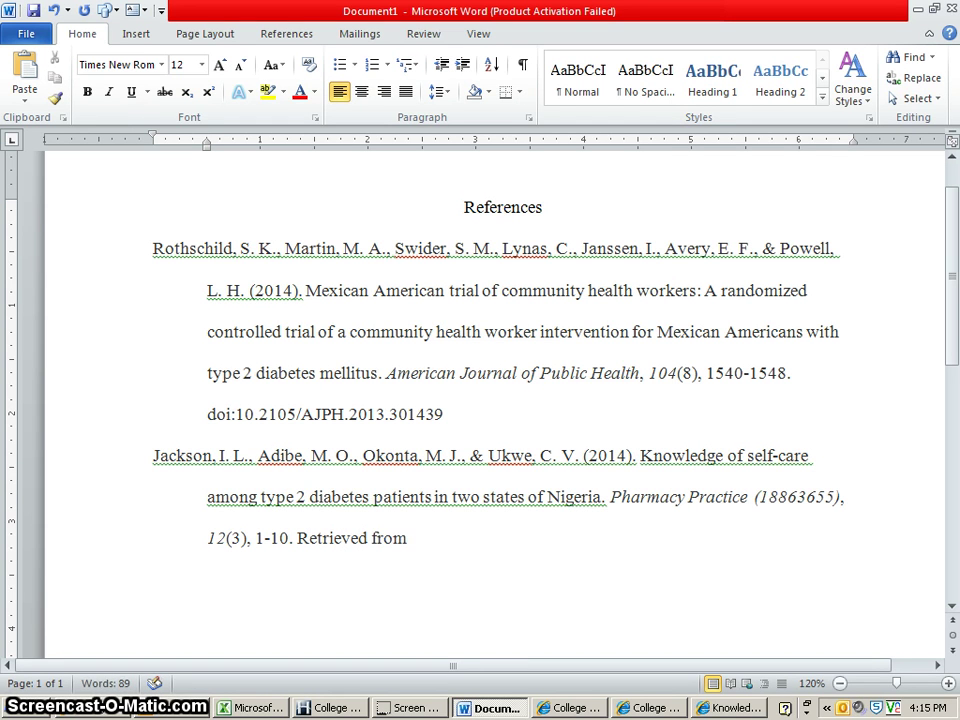
pyautogui.click(735, 708)
pyautogui.click(251, 33)
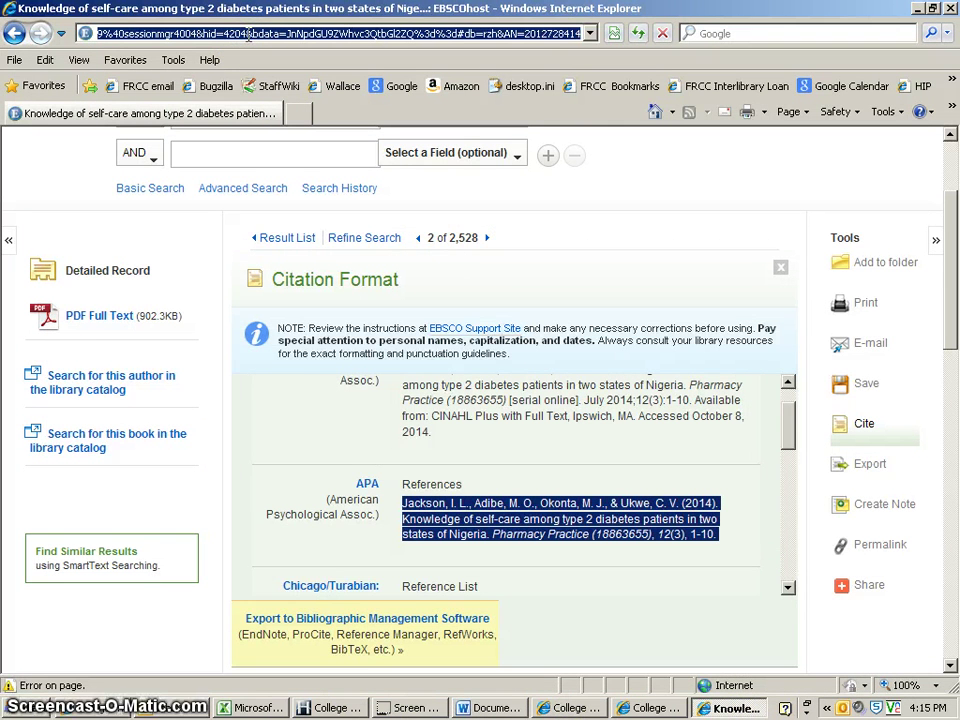
pyautogui.click(494, 708)
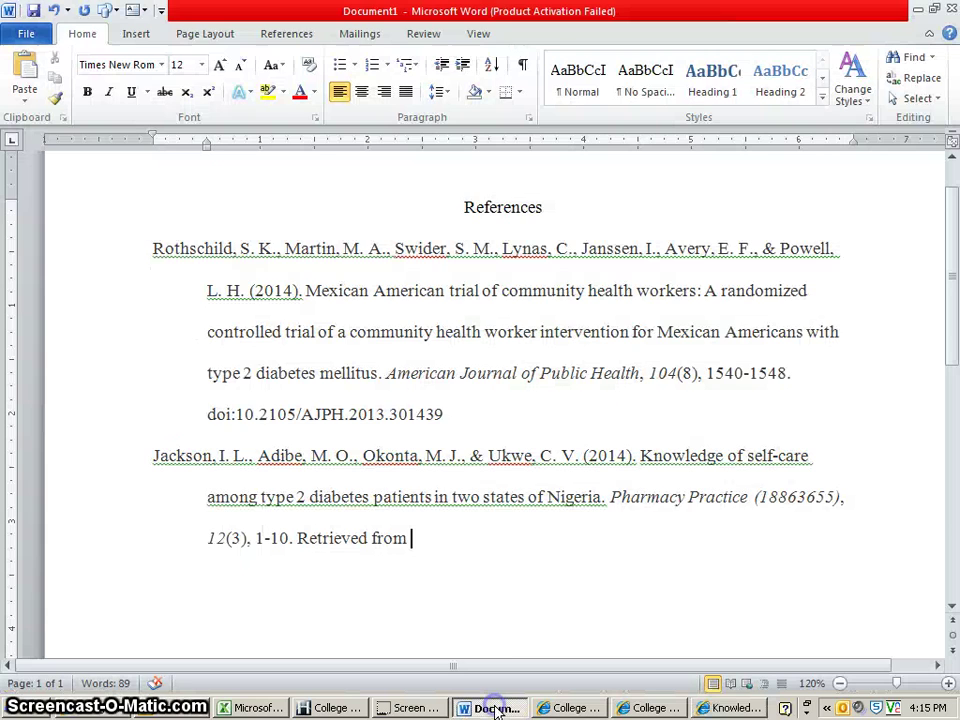
pyautogui.hotkey('ctrl', 'v')
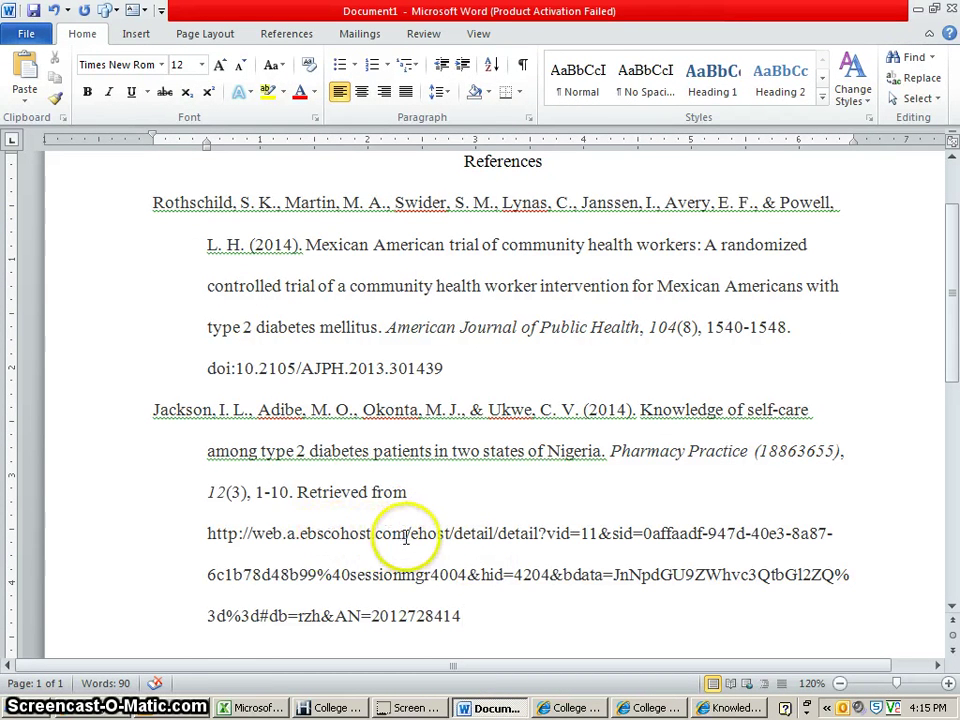
pyautogui.press('BackSpace')
pyautogui.press('BackSpace')
pyautogui.press('BackSpace')
pyautogui.press('BackSpace')
pyautogui.press('BackSpace')
pyautogui.press('BackSpace')
pyautogui.press('BackSpace')
pyautogui.press('BackSpace')
pyautogui.press('BackSpace')
pyautogui.press('BackSpace')
pyautogui.press('BackSpace')
pyautogui.press('BackSpace')
pyautogui.press('BackSpace')
pyautogui.press('BackSpace')
pyautogui.press('BackSpace')
pyautogui.press('BackSpace')
pyautogui.press('BackSpace')
pyautogui.press('BackSpace')
pyautogui.press('BackSpace')
pyautogui.press('BackSpace')
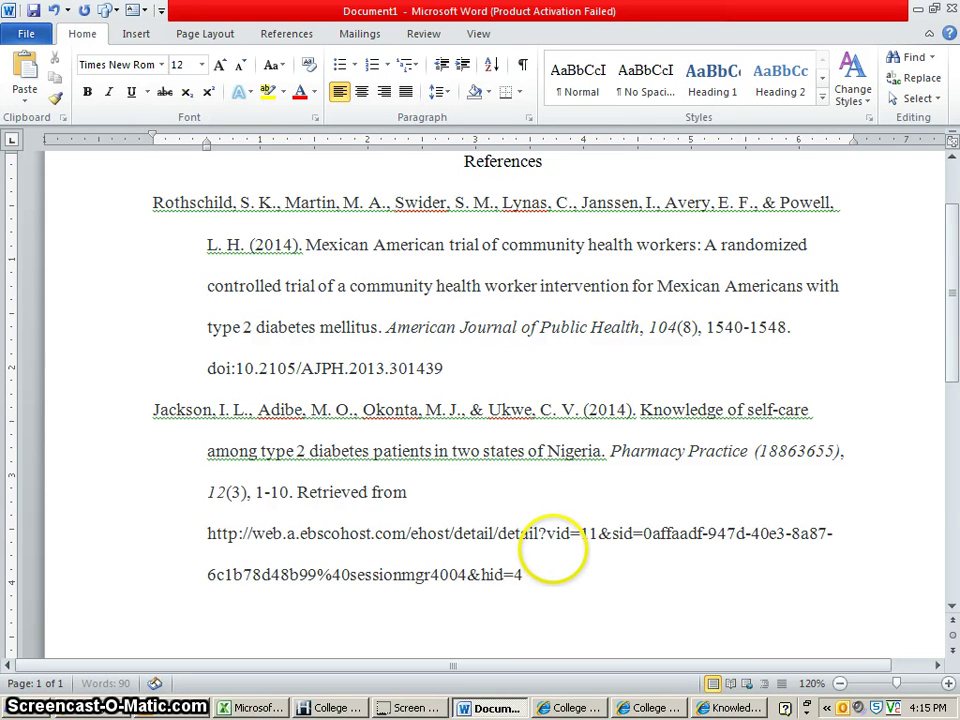
pyautogui.press('BackSpace')
pyautogui.press('BackSpace')
pyautogui.press('BackSpace')
pyautogui.press('BackSpace')
pyautogui.press('BackSpace')
pyautogui.press('BackSpace')
pyautogui.press('BackSpace')
pyautogui.press('BackSpace')
pyautogui.press('BackSpace')
pyautogui.press('BackSpace')
pyautogui.press('BackSpace')
pyautogui.press('BackSpace')
pyautogui.press('BackSpace')
pyautogui.press('BackSpace')
pyautogui.press('BackSpace')
pyautogui.press('BackSpace')
pyautogui.press('BackSpace')
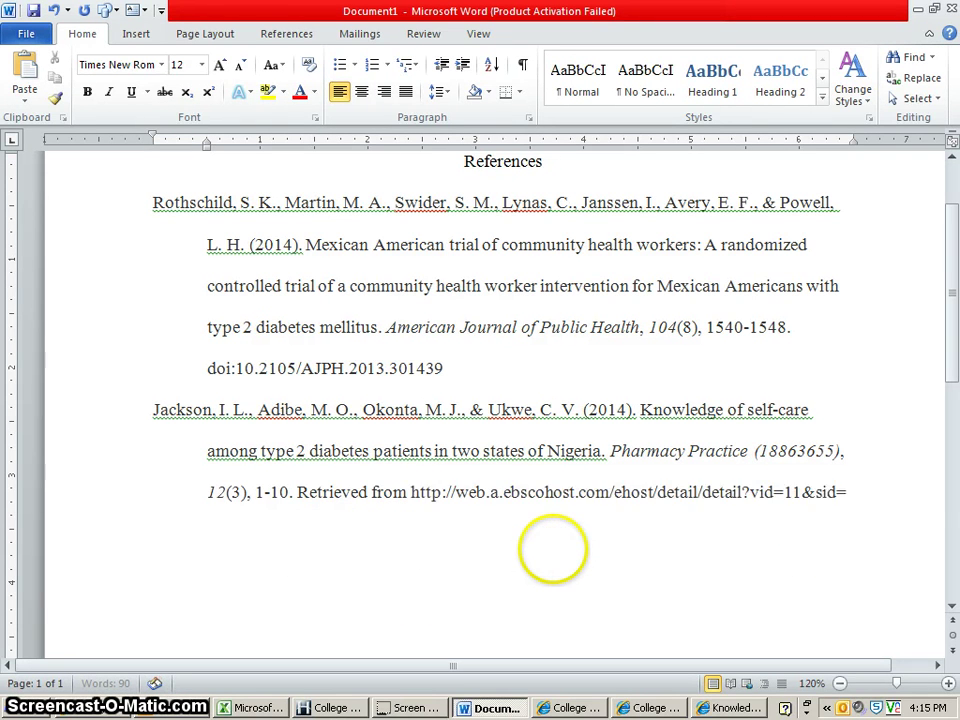
pyautogui.press('BackSpace')
pyautogui.press('BackSpace')
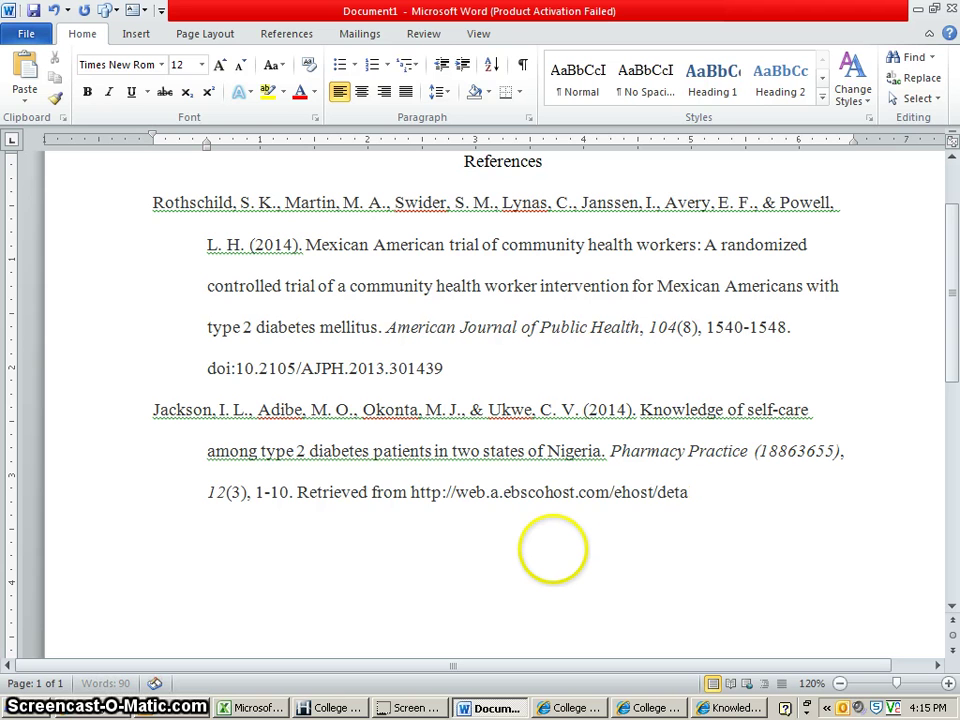
pyautogui.press('BackSpace')
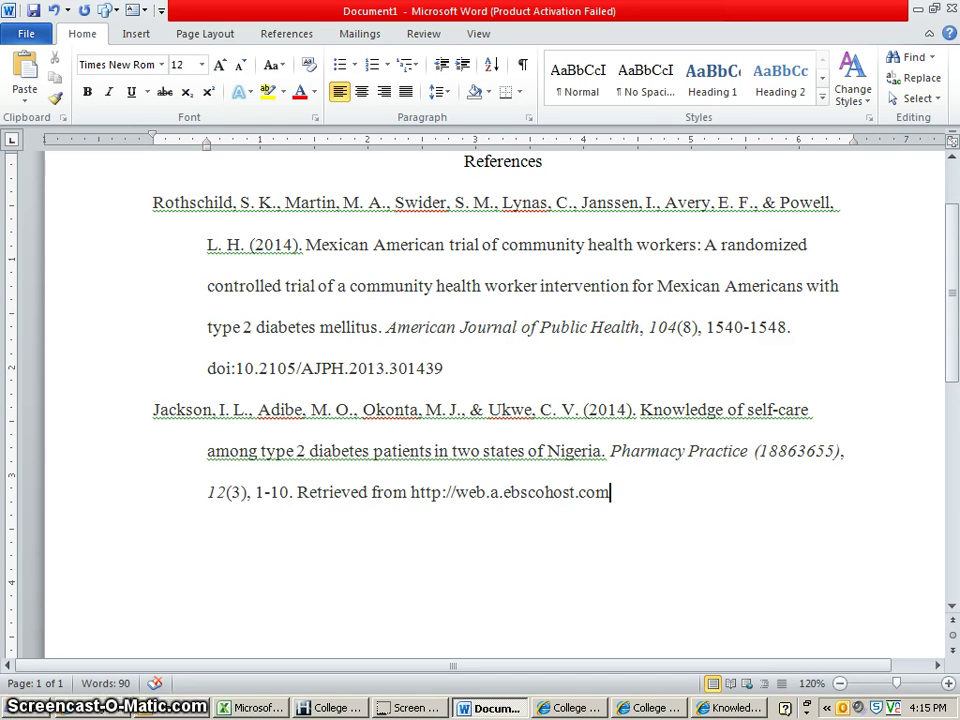
# Start a new line below the second reference and remove the hyperlink from its web address.
pyautogui.press('Return')
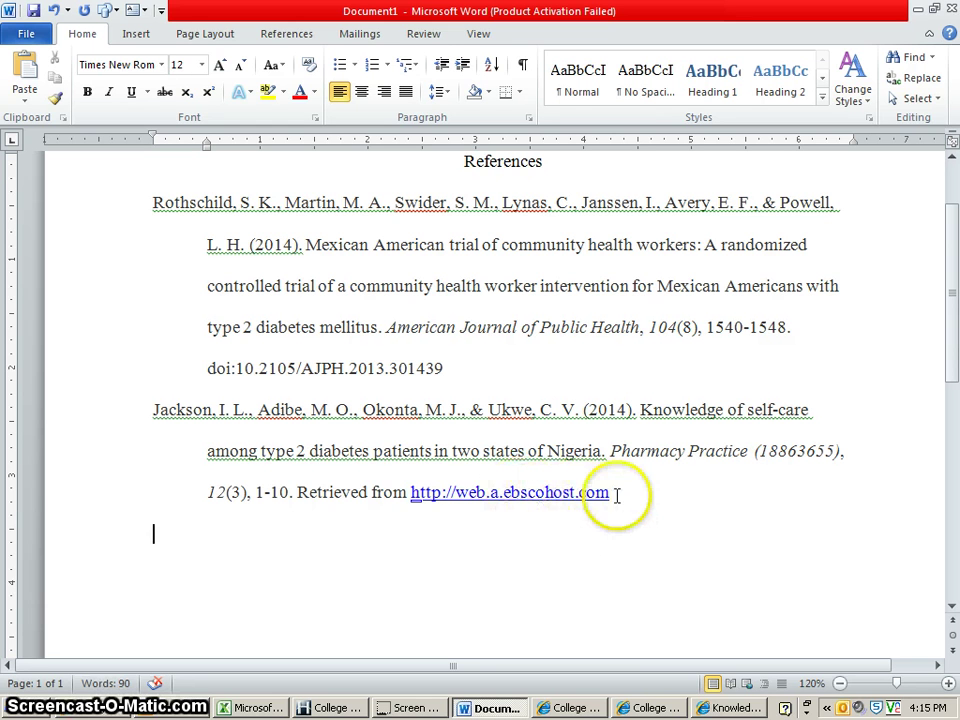
pyautogui.moveTo(621, 495); pyautogui.dragTo(411, 487)
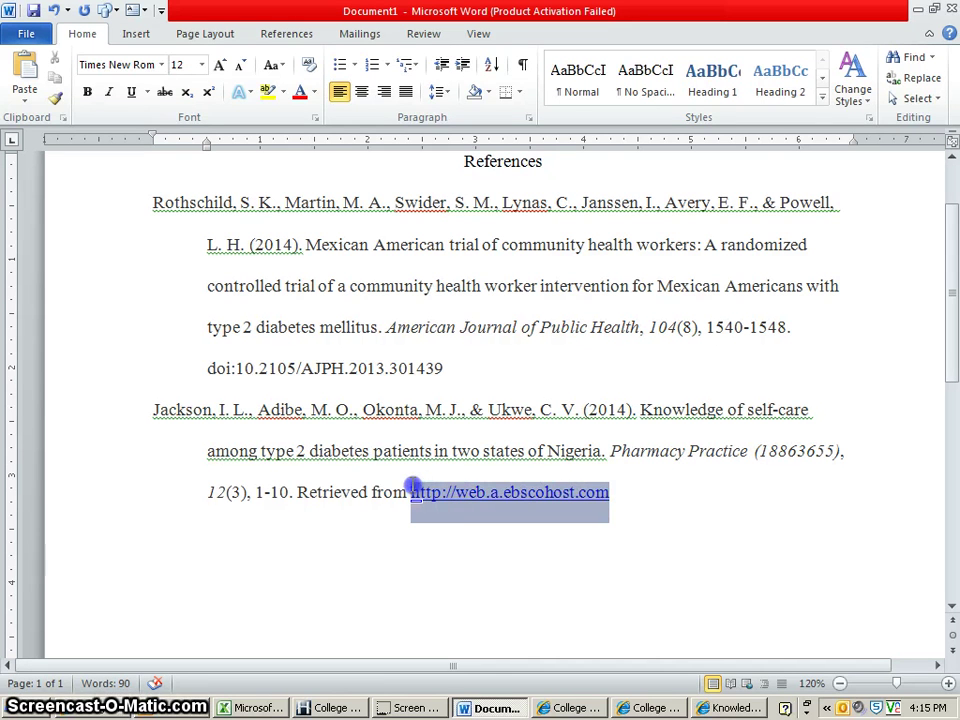
pyautogui.rightClick(462, 505)
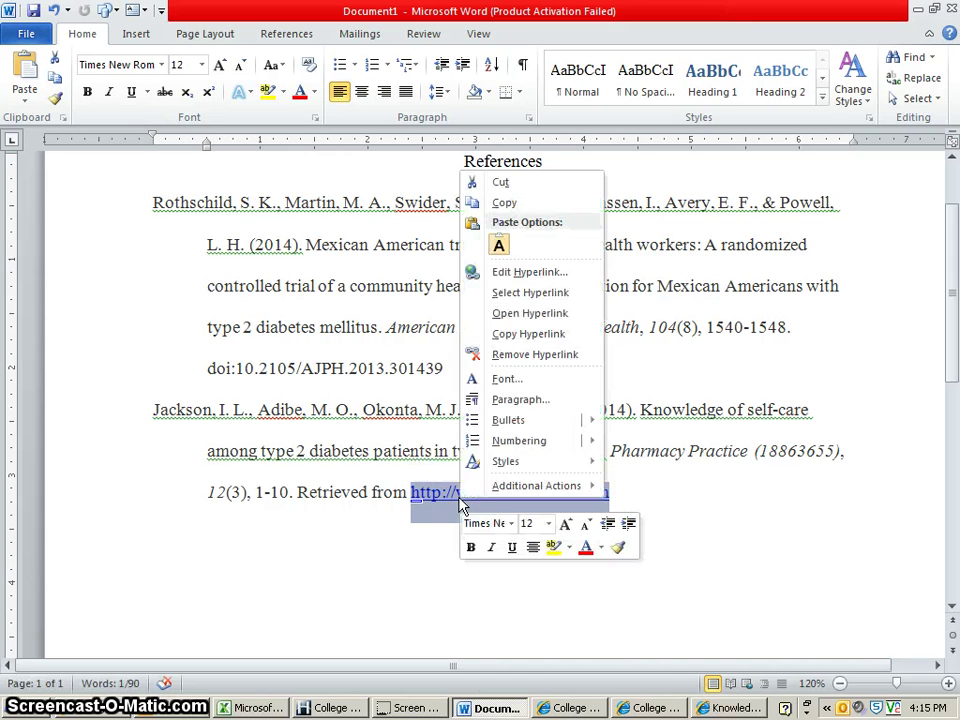
pyautogui.click(531, 356)
pyautogui.click(172, 542)
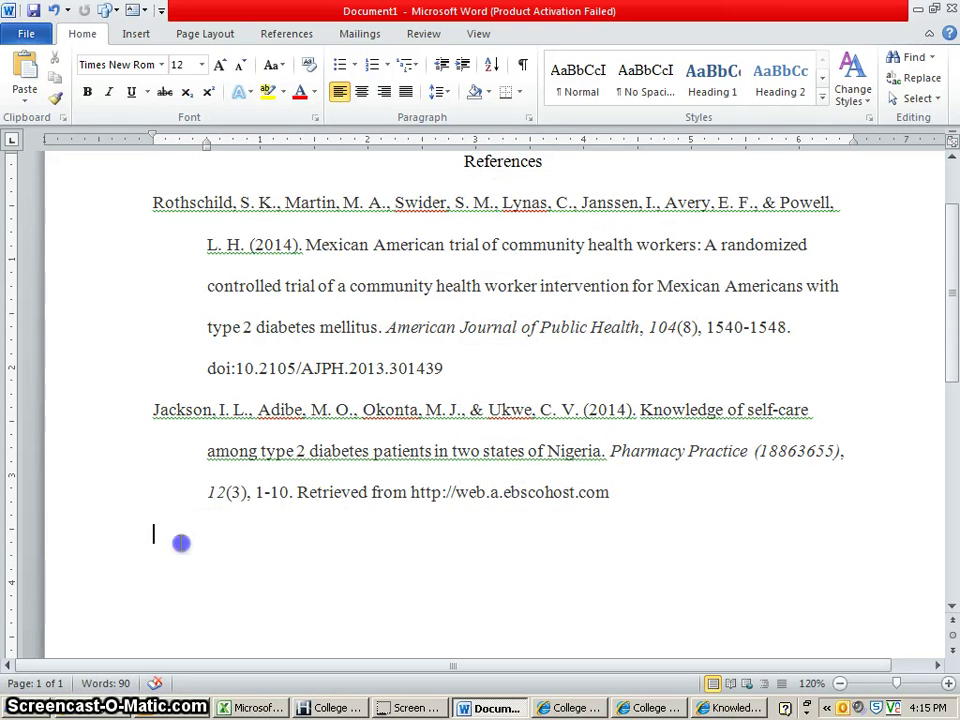
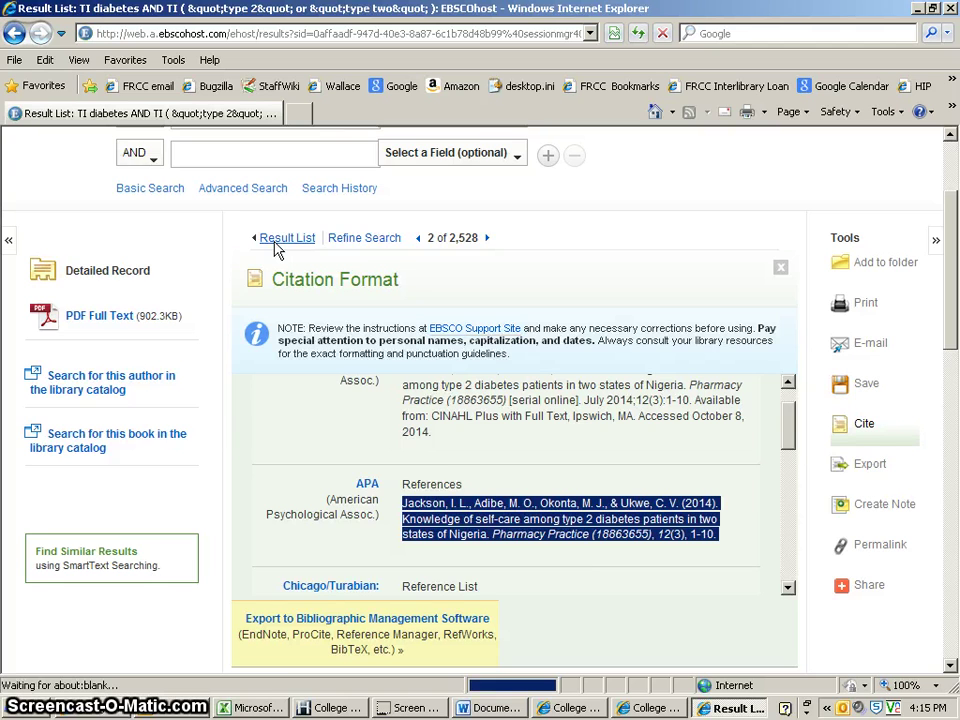
# Return to the EBSCOhost result list and open "Long-Term Aircraft Noise Exposure and Body Mass Index, Waist Circumference, and Type 2 Diabetes".
pyautogui.click(285, 238)
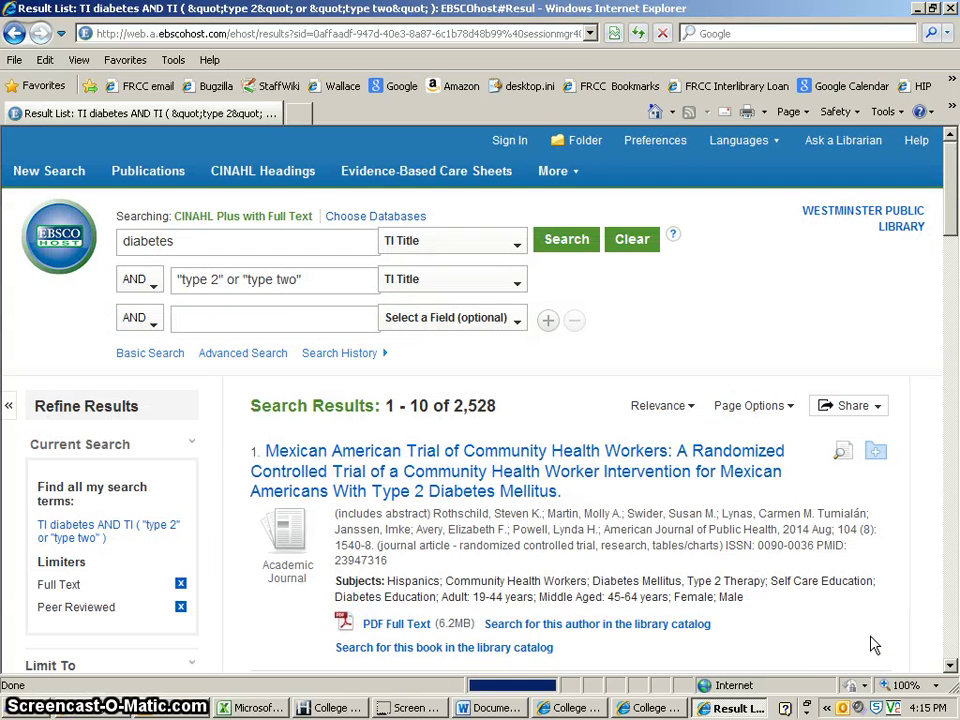
pyautogui.click(951, 666)
pyautogui.scroll(-10, 951, 666)
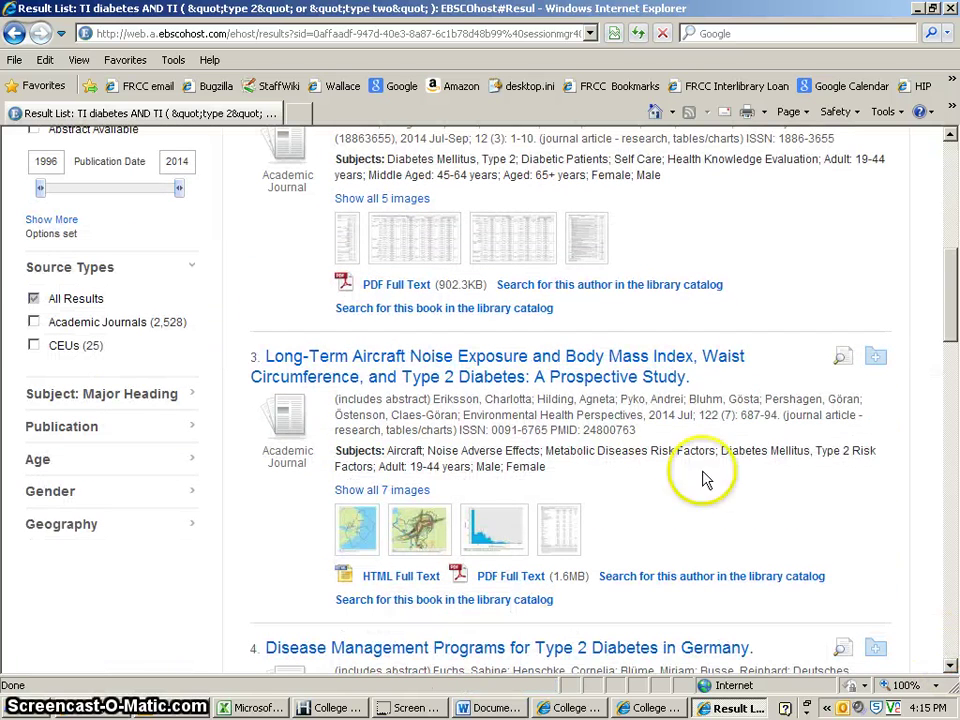
pyautogui.click(616, 384)
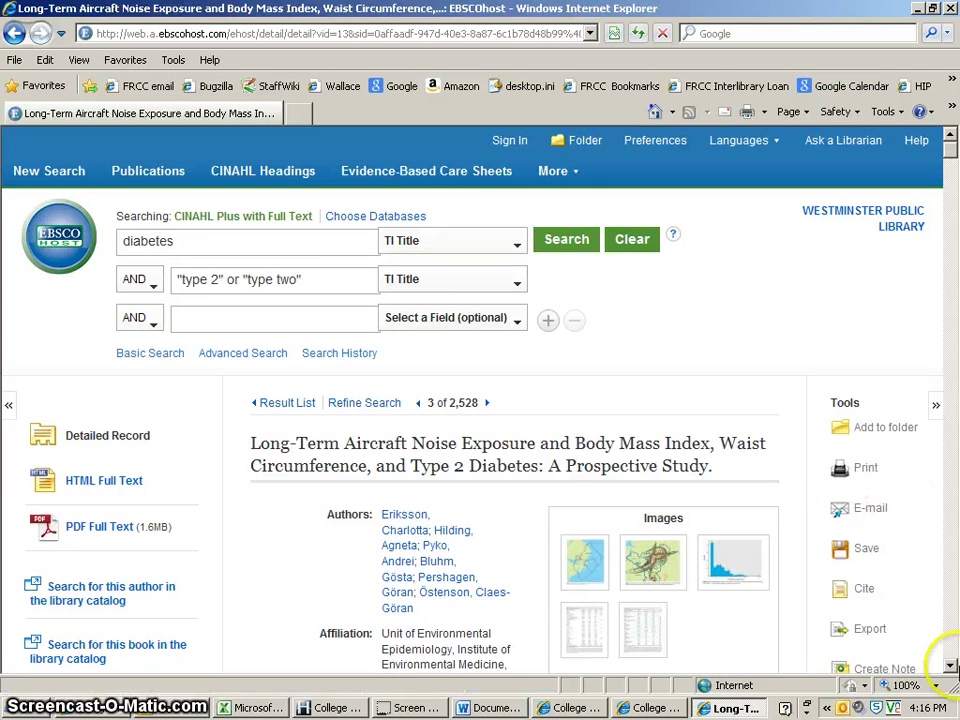
# Display the aircraft noise article's citation formats and copy its full APA reference.
pyautogui.click(950, 666)
pyautogui.scroll(-1, 950, 666)
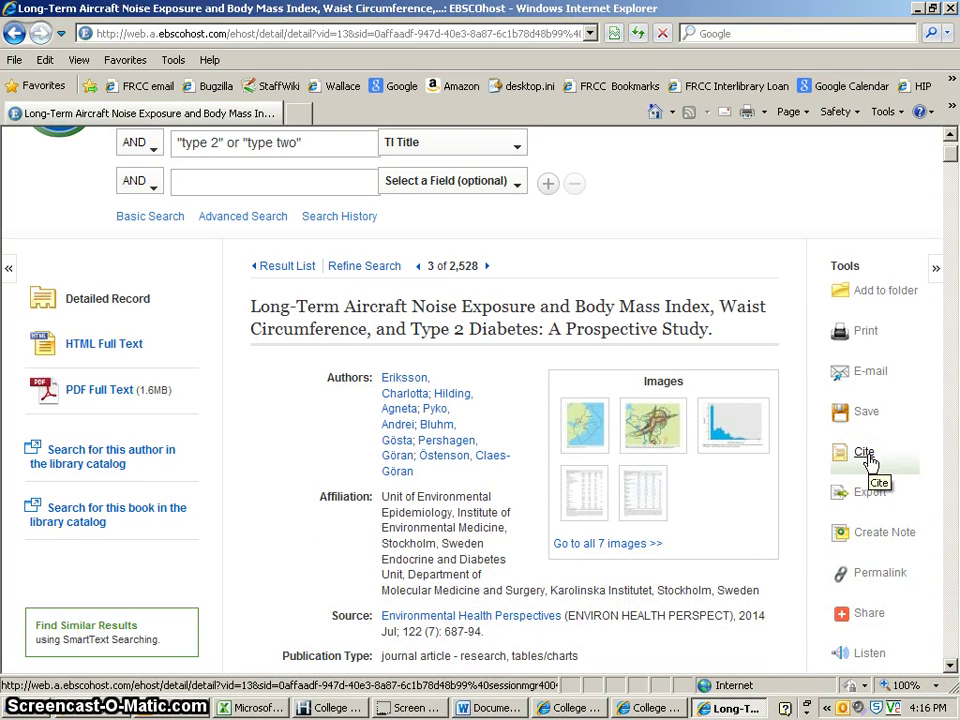
pyautogui.click(789, 617)
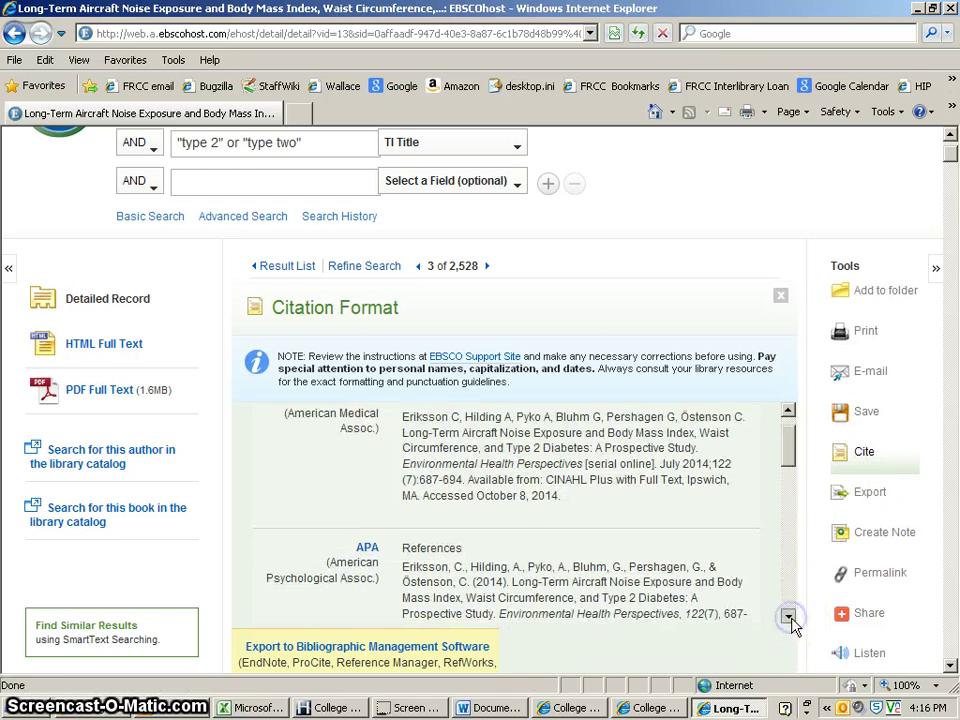
pyautogui.click(789, 617)
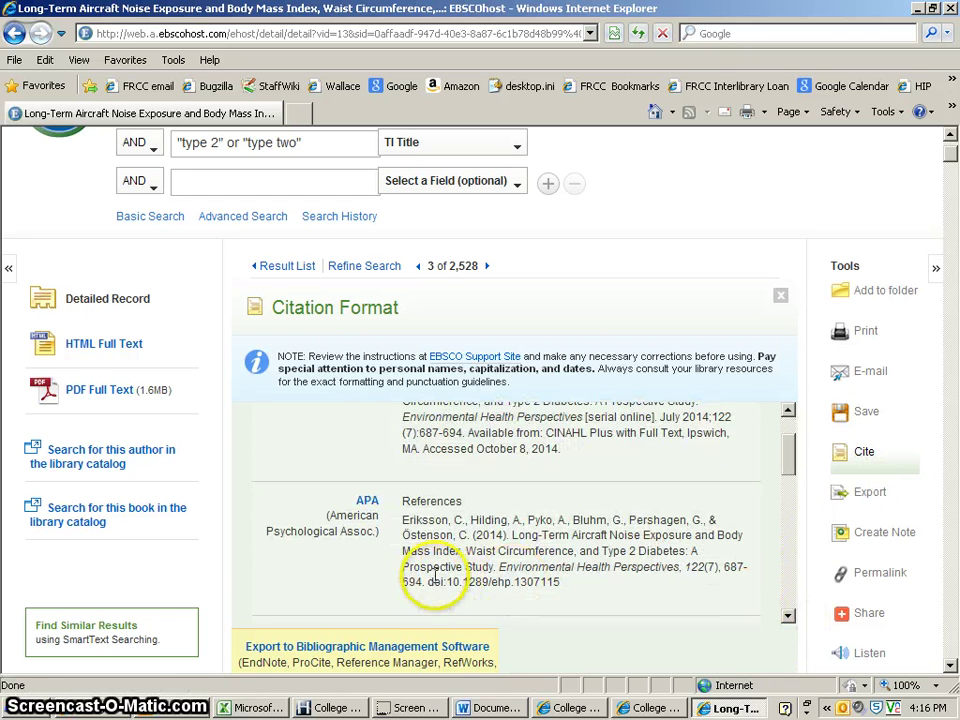
pyautogui.moveTo(403, 523); pyautogui.dragTo(590, 597)
pyautogui.hotkey('ctrl', 'c')
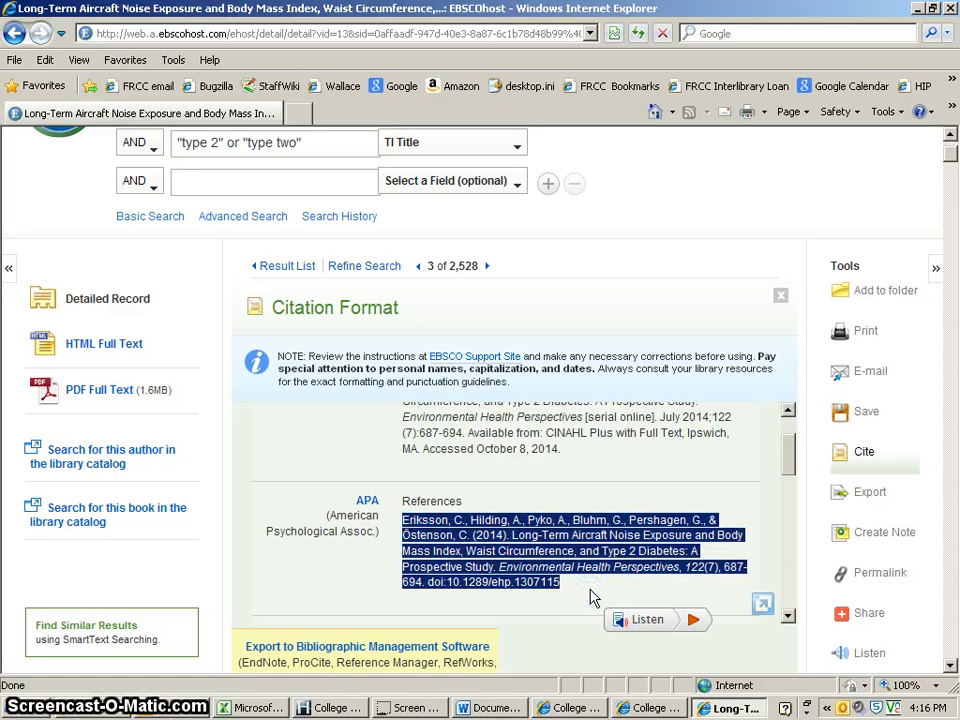
# Switch to the Word document and paste the citation below the second reference, merging it with the document's formatting.
pyautogui.click(500, 707)
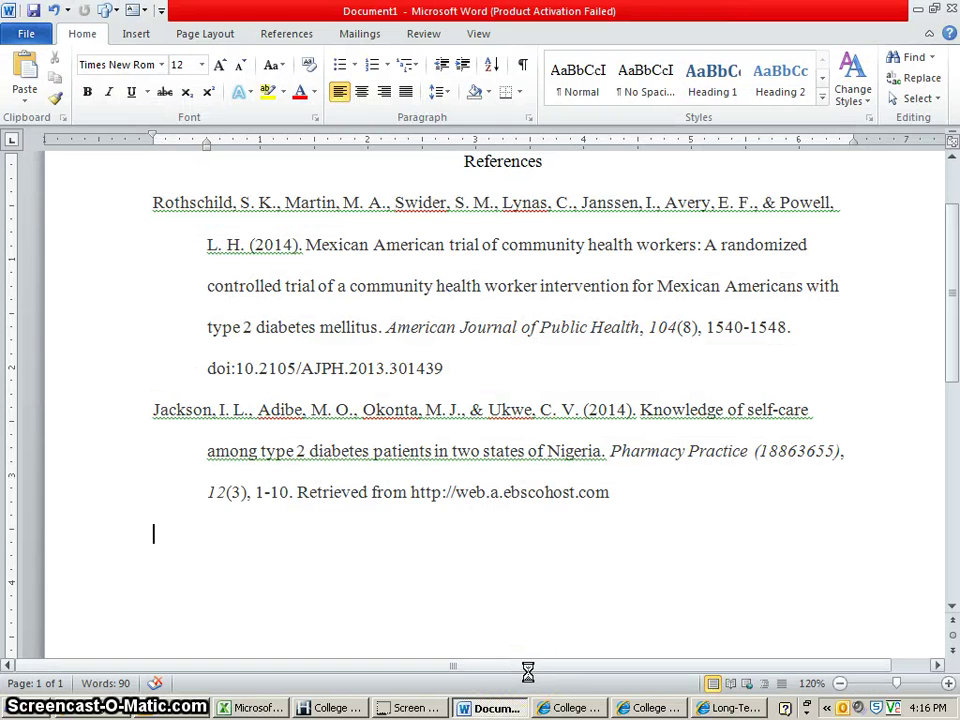
pyautogui.hotkey('ctrl', 'v')
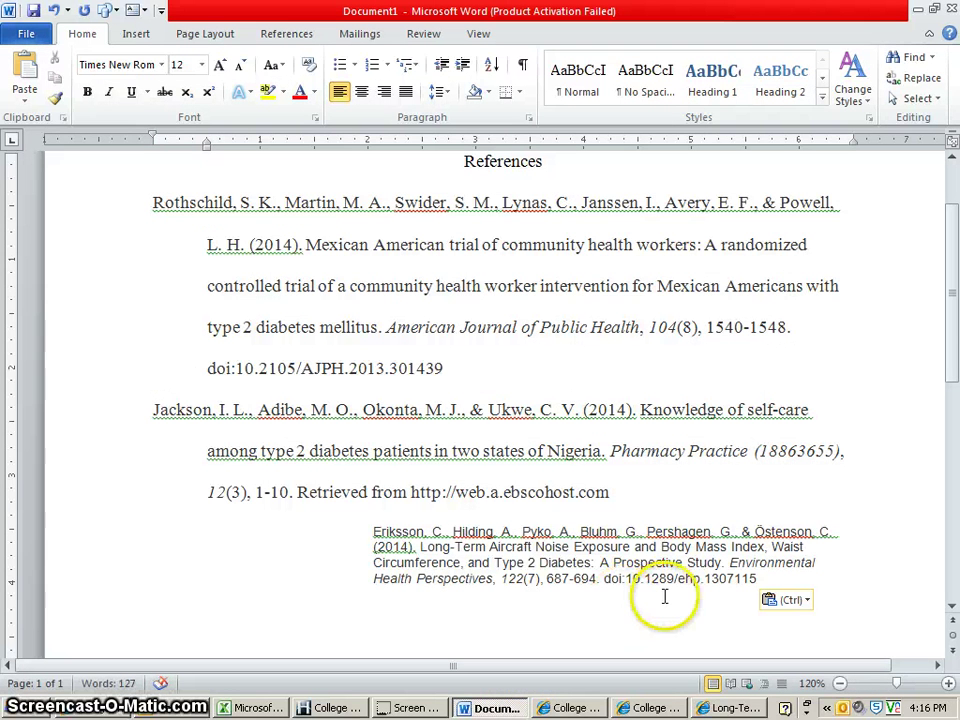
pyautogui.click(809, 600)
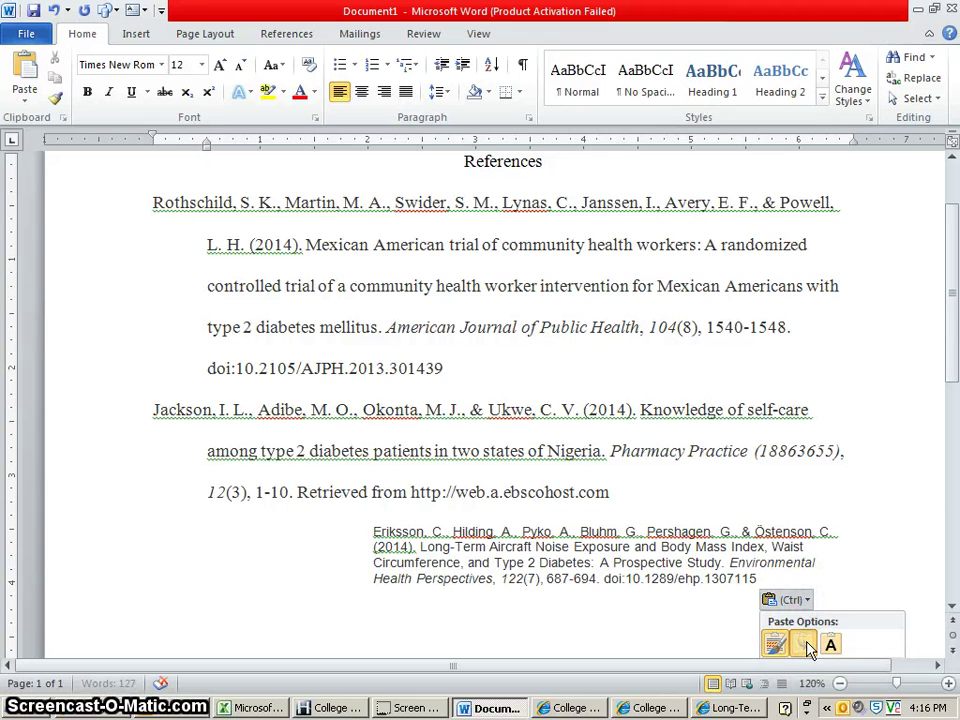
pyautogui.click(804, 644)
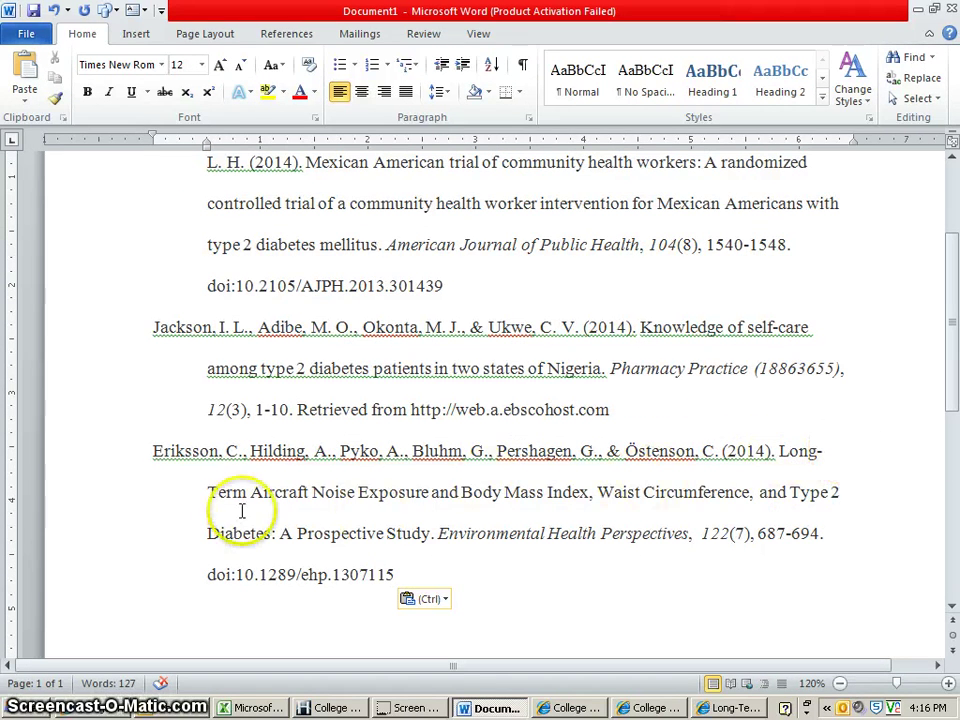
# Lowercase the initial letters of "term", "aircraft" and "noise" in the third reference's article title.
pyautogui.click(211, 493)
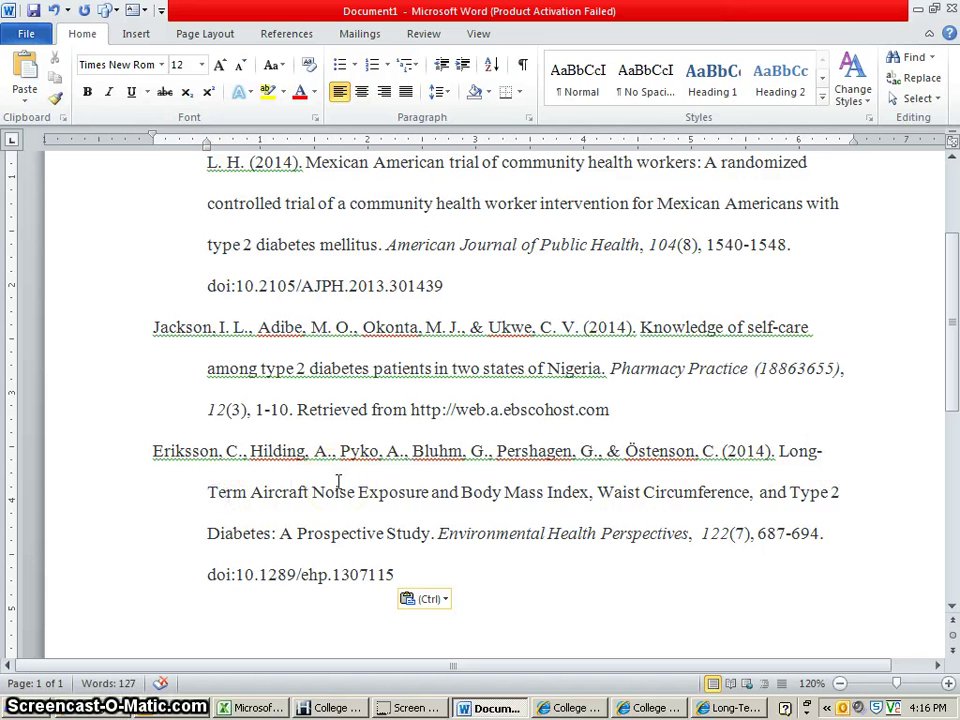
pyautogui.press('Delete')
pyautogui.write('t')
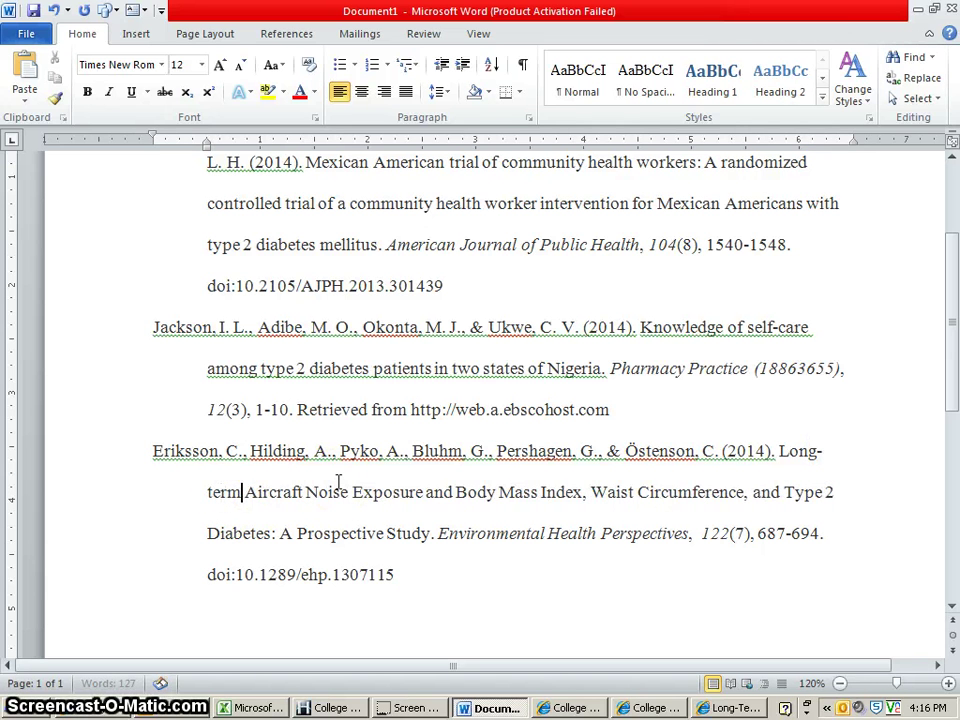
pyautogui.press('Right')
pyautogui.press('Delete')
pyautogui.write('a')
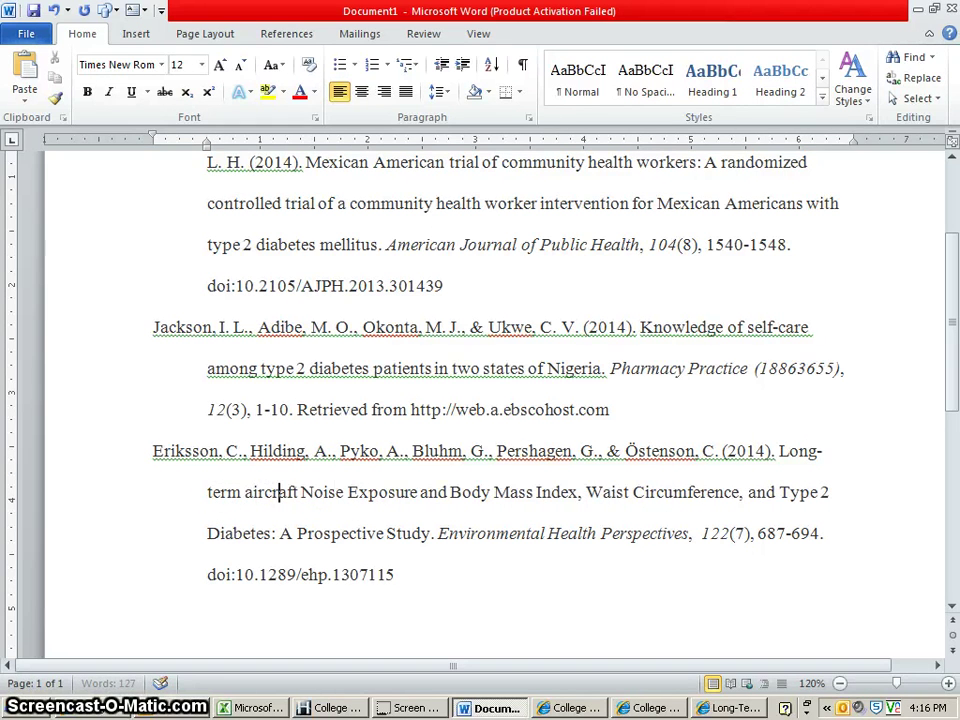
pyautogui.press('Delete')
pyautogui.write('n')
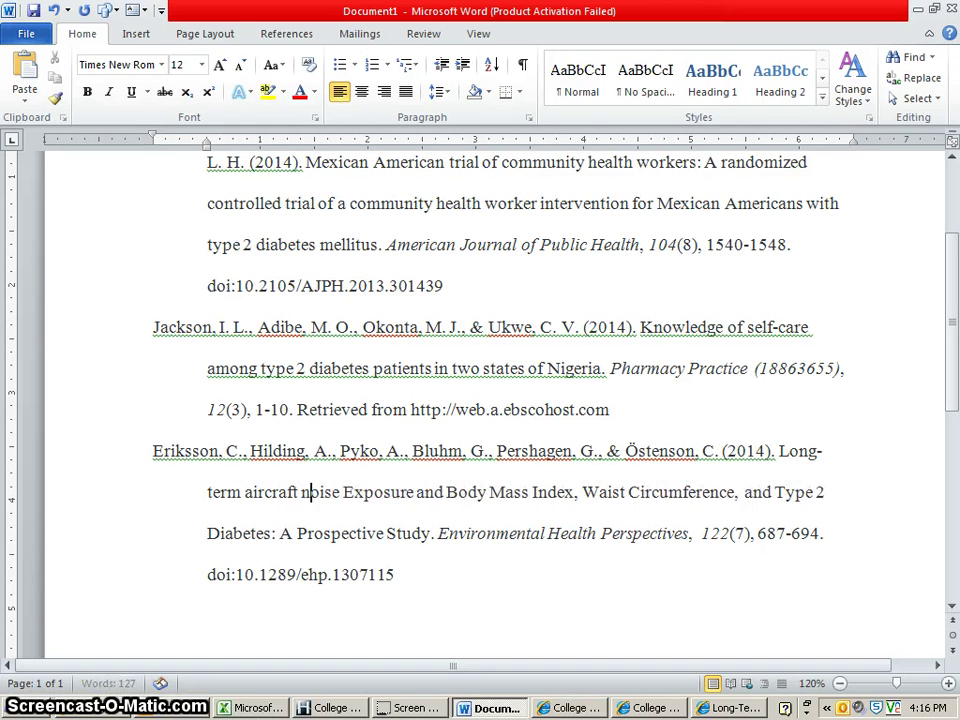
# Lowercase the initial letters of "exposure", "body" and "mass" in the third reference's article title.
pyautogui.press('Right')
pyautogui.press('Right')
pyautogui.press('Delete')
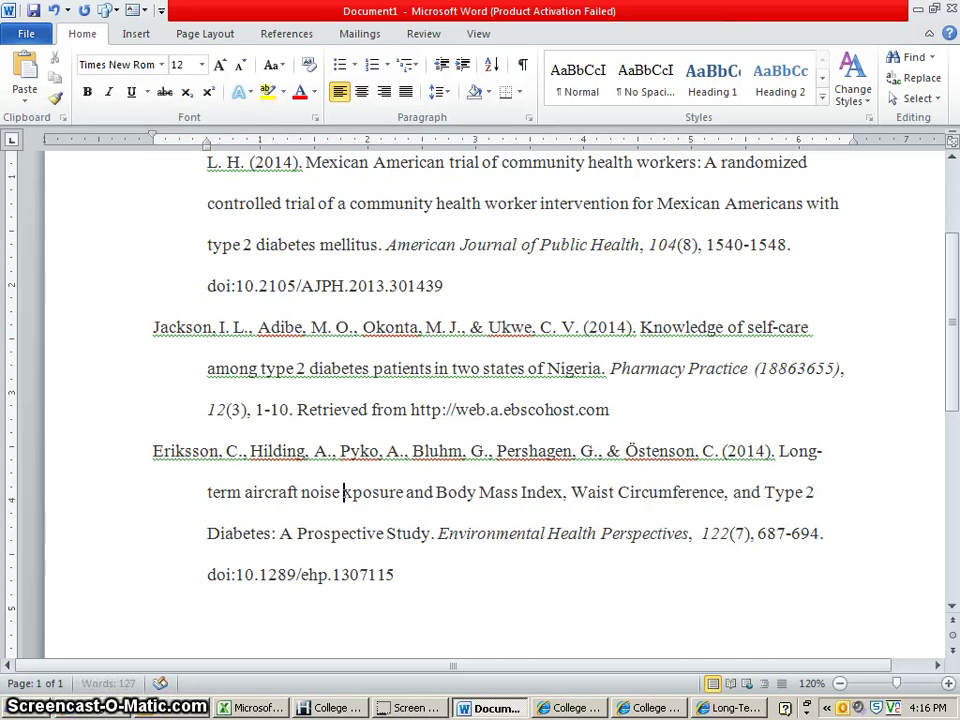
pyautogui.write('e')
pyautogui.press('Delete')
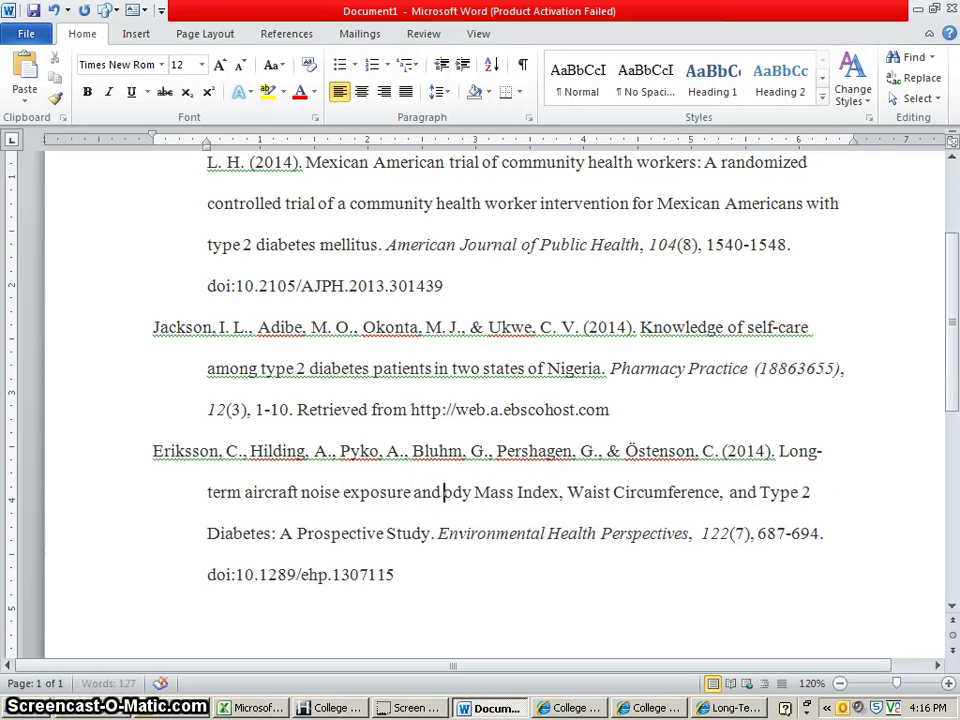
pyautogui.write('b')
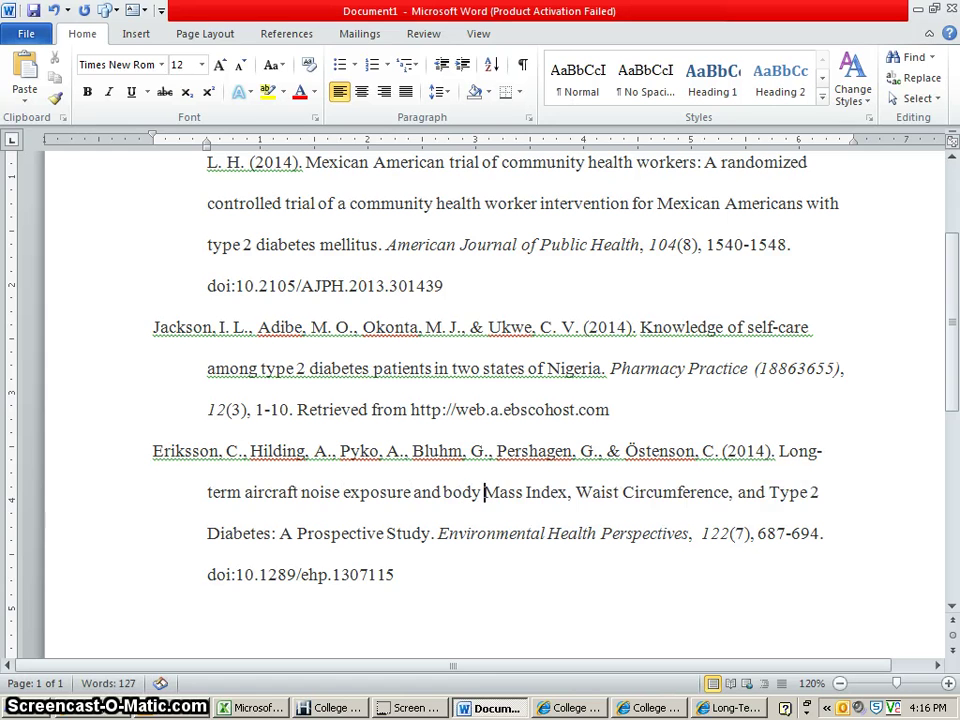
pyautogui.press('Delete')
pyautogui.write('m')
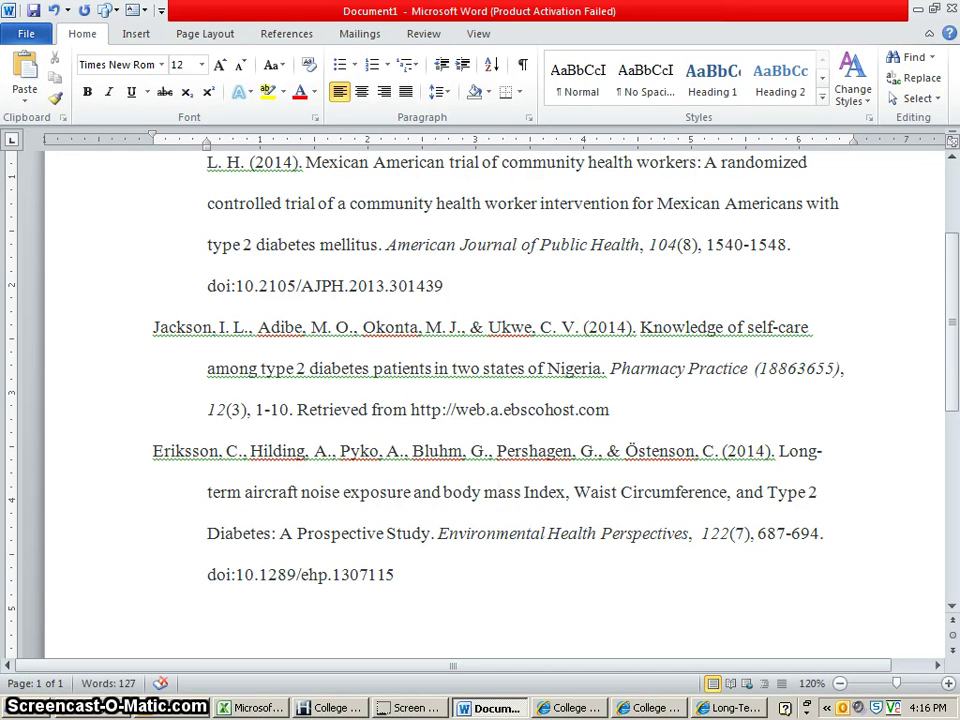
# Lowercase the initial letters of "index", "waist", "circumference" and "type" in the third reference's article title.
pyautogui.click(523, 492)
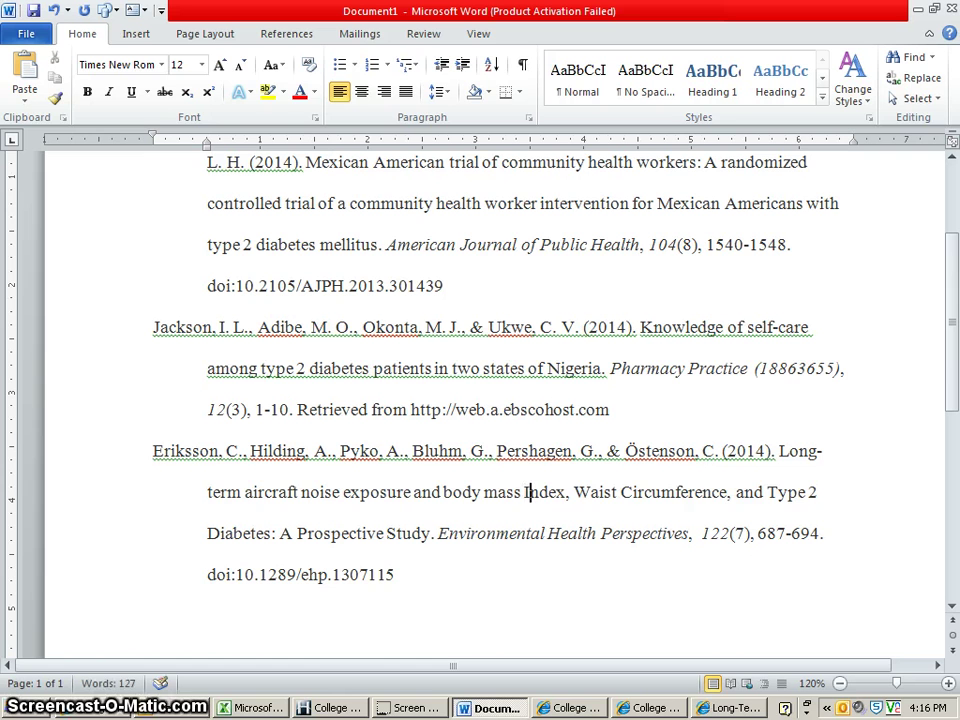
pyautogui.press('Delete')
pyautogui.write('i')
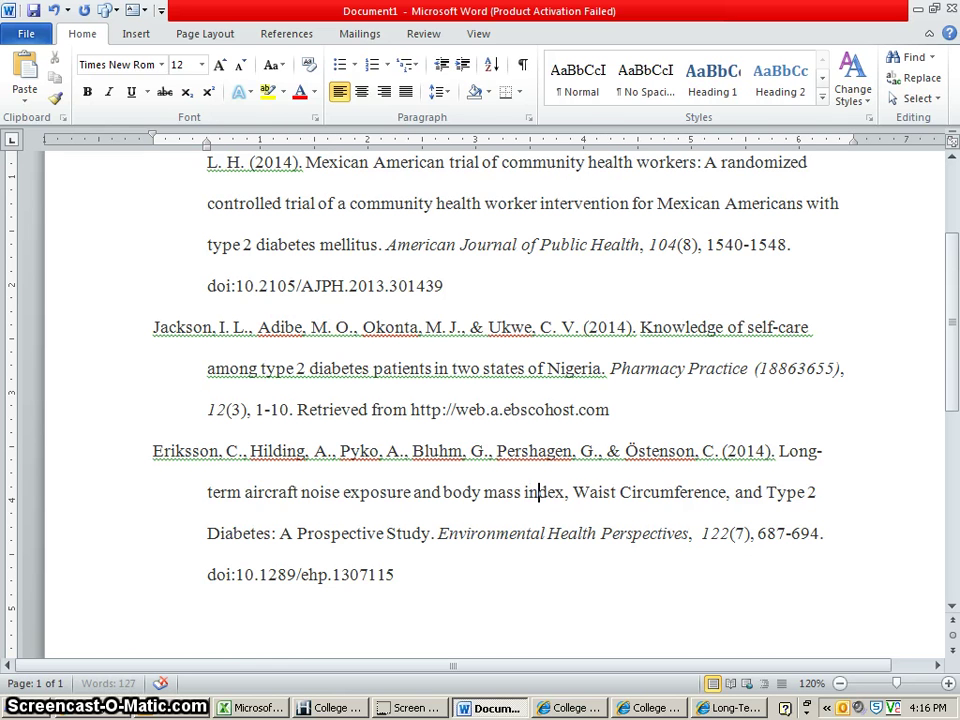
pyautogui.click(589, 492)
pyautogui.press('Delete')
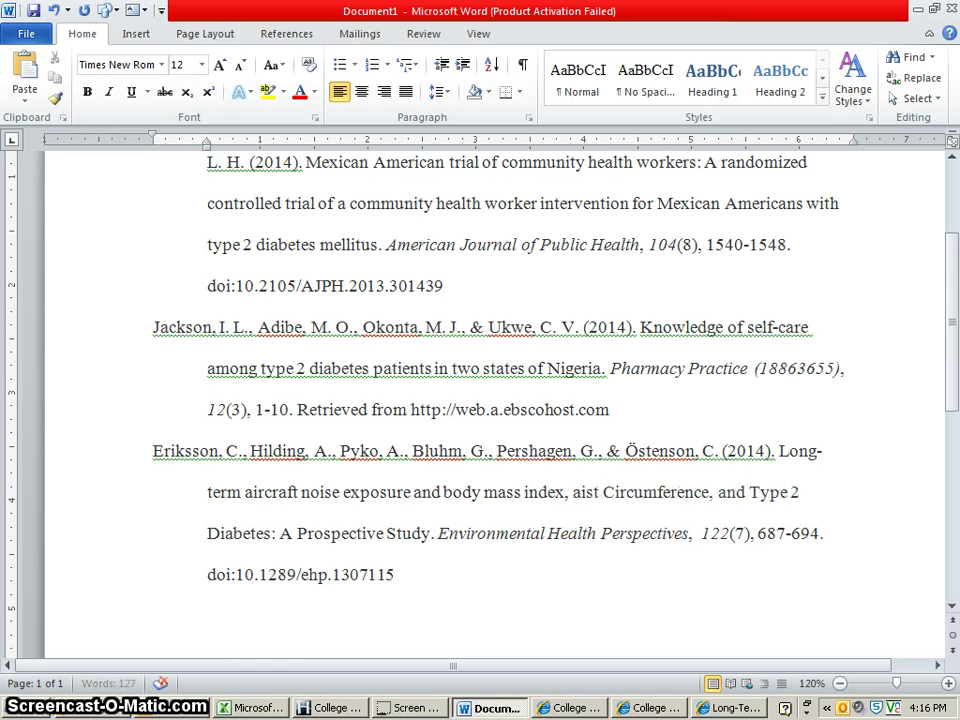
pyautogui.write('w')
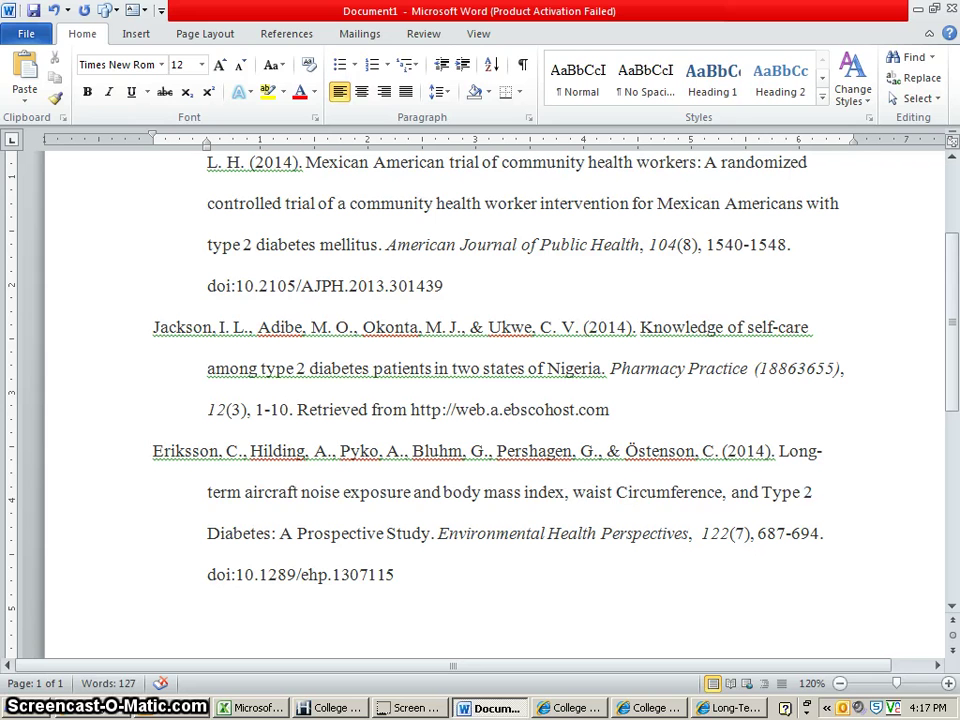
pyautogui.press('Delete')
pyautogui.write('c')
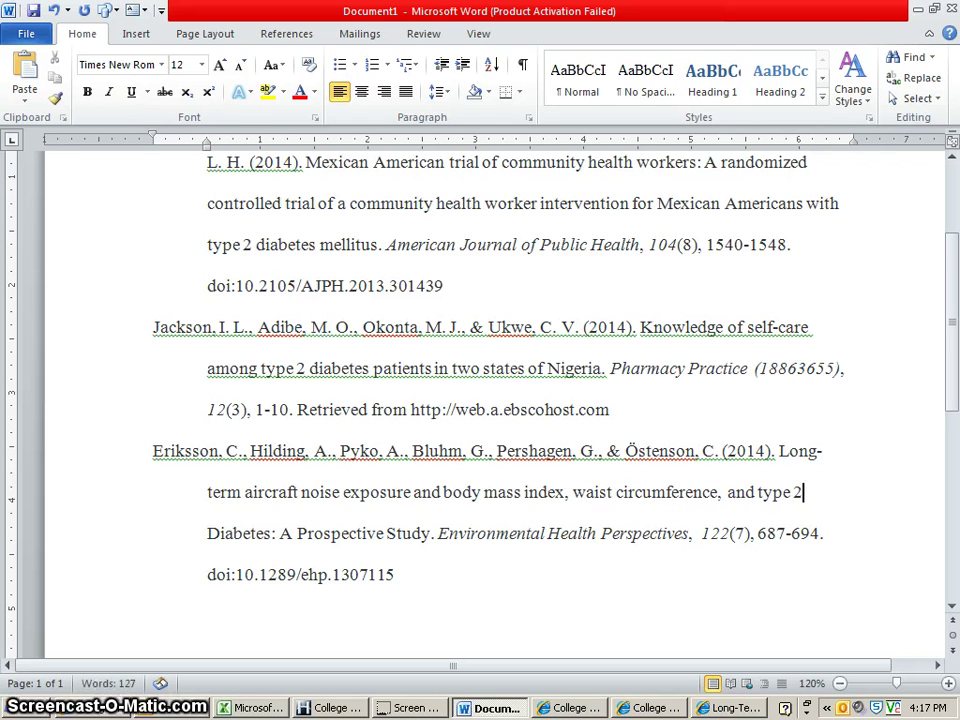
# Lowercase "diabetes", "prospective" and "study" in the third reference's title, keeping the capital "A" after the colon.
pyautogui.click(208, 533)
pyautogui.press('Delete')
pyautogui.write('d')
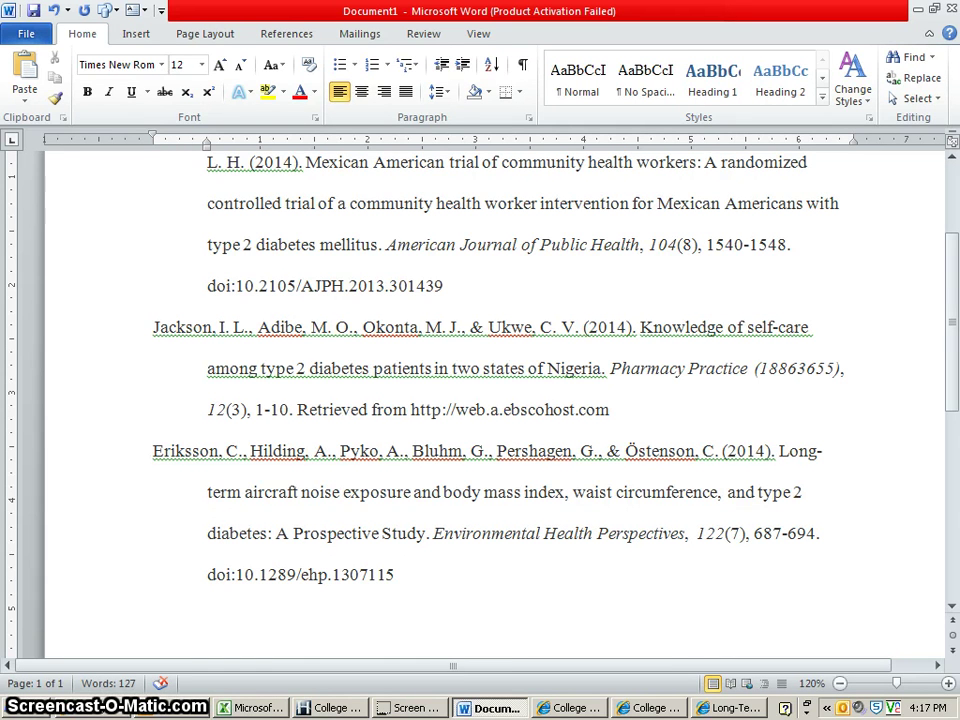
pyautogui.press('Delete')
pyautogui.write('p')
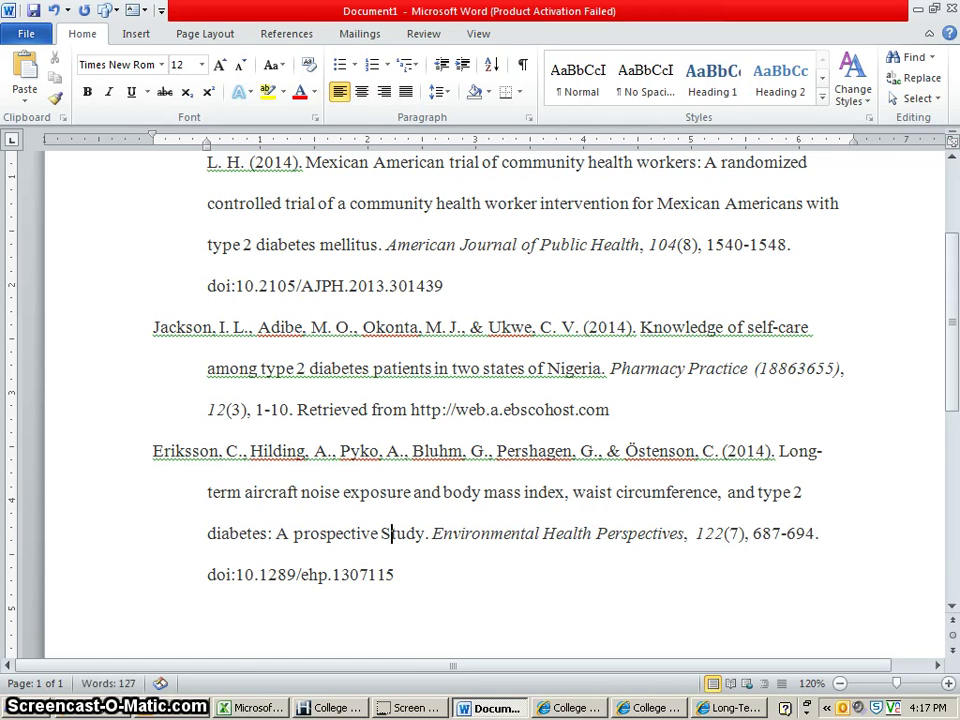
pyautogui.press('BackSpace')
pyautogui.write('s')
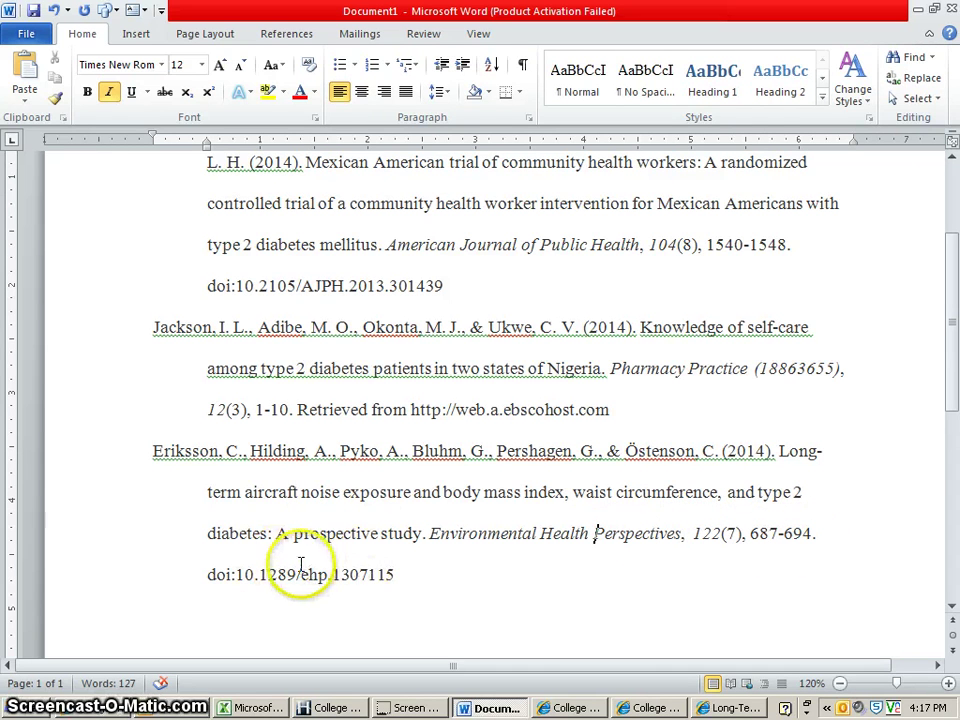
# Sort the three references alphabetically by paragraph text in ascending order, with no header row.
pyautogui.moveTo(950, 396)
pyautogui.mouseDown()
pyautogui.moveTo(949, 332)
pyautogui.moveTo(945, 386)
pyautogui.moveTo(948, 374)
pyautogui.mouseUp()
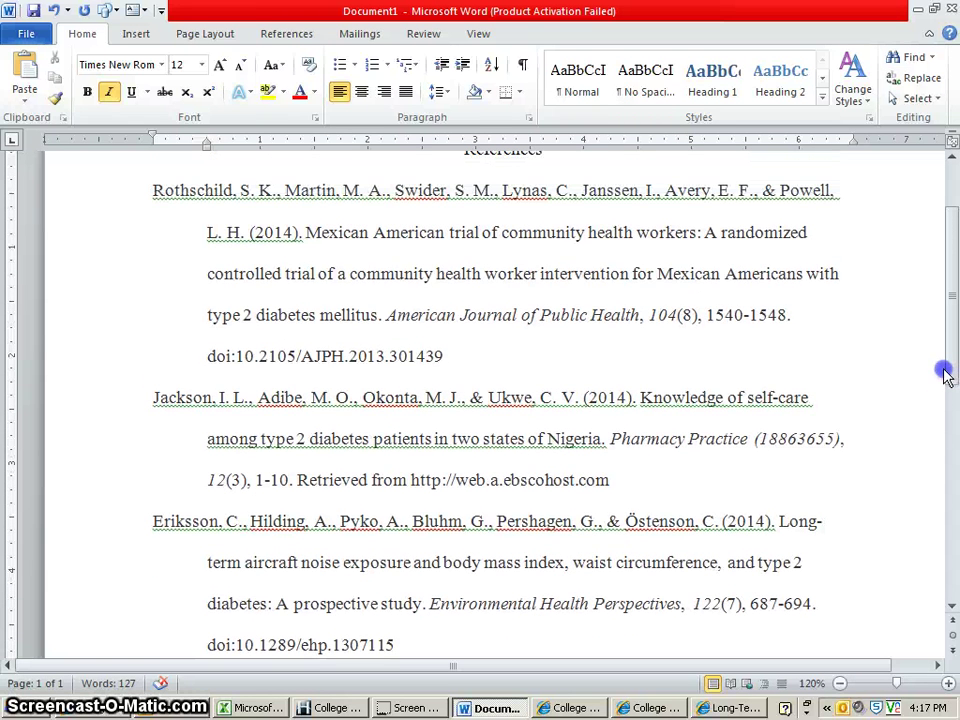
pyautogui.click(156, 190)
pyautogui.moveTo(156, 190); pyautogui.dragTo(431, 640)
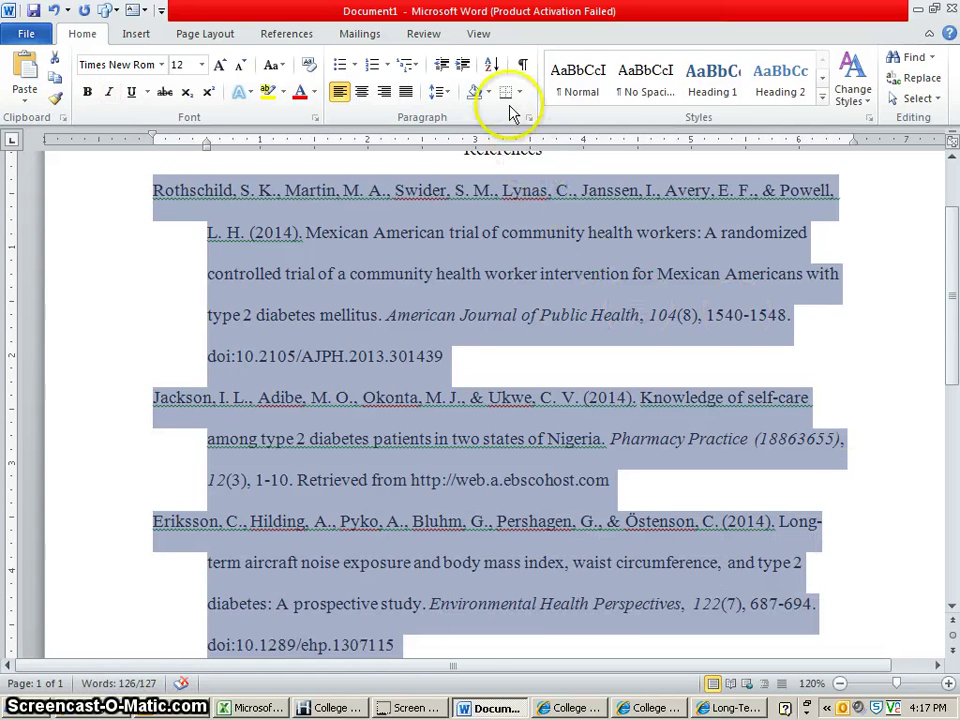
pyautogui.click(491, 68)
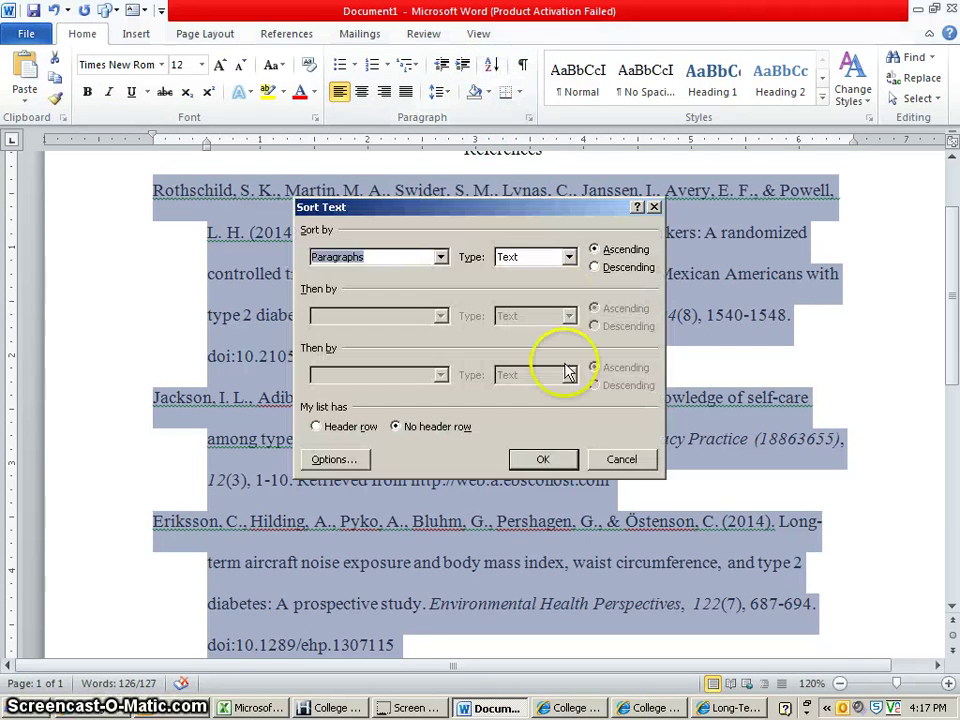
pyautogui.click(549, 458)
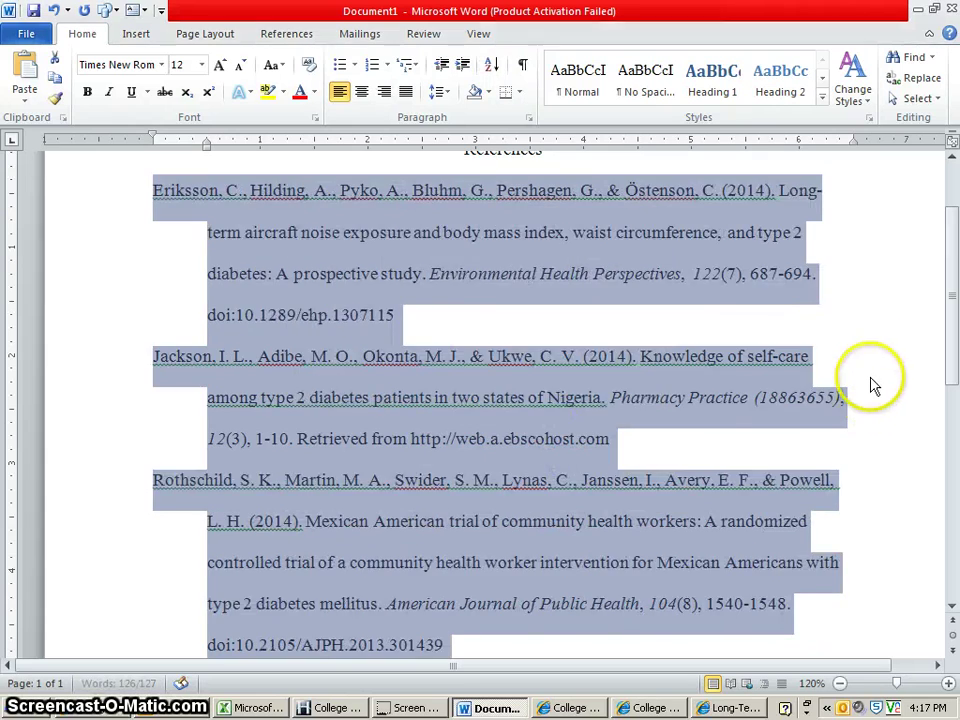
pyautogui.click(885, 356)
pyautogui.moveTo(952, 335); pyautogui.dragTo(955, 305)
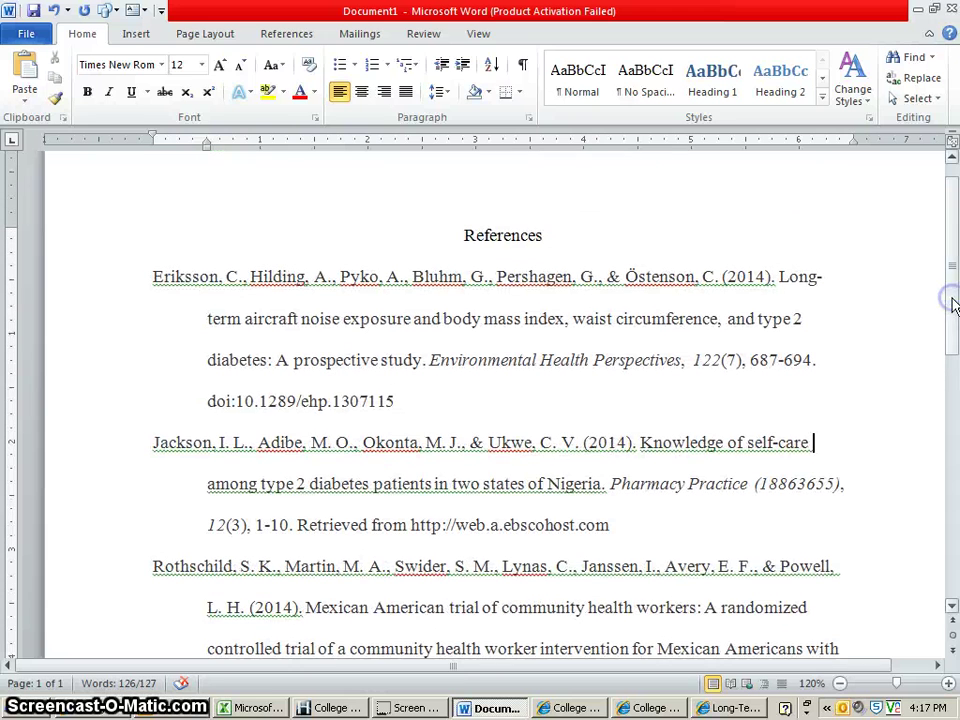